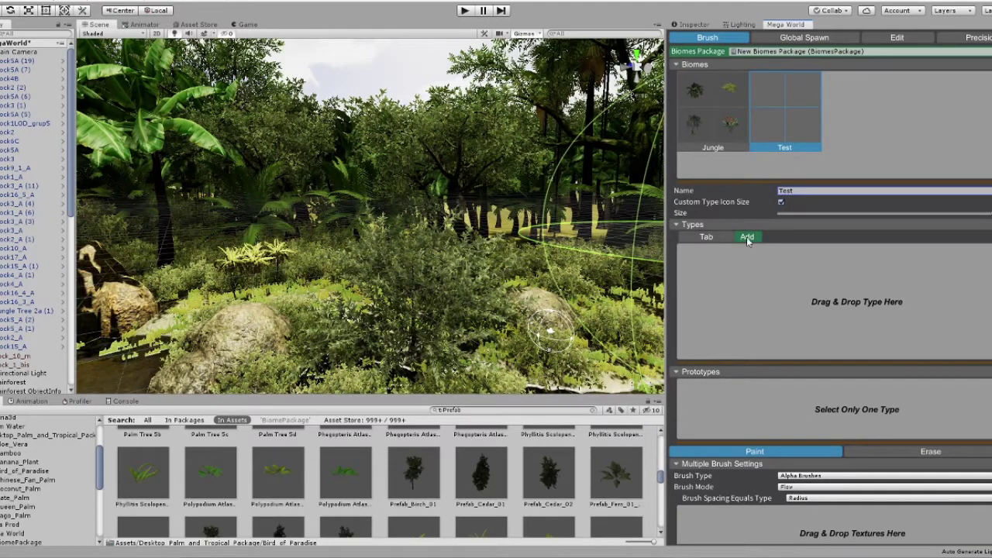
Rename the Test biome's type tab in Mega World to 'Test Trees'
right_click(710, 243)
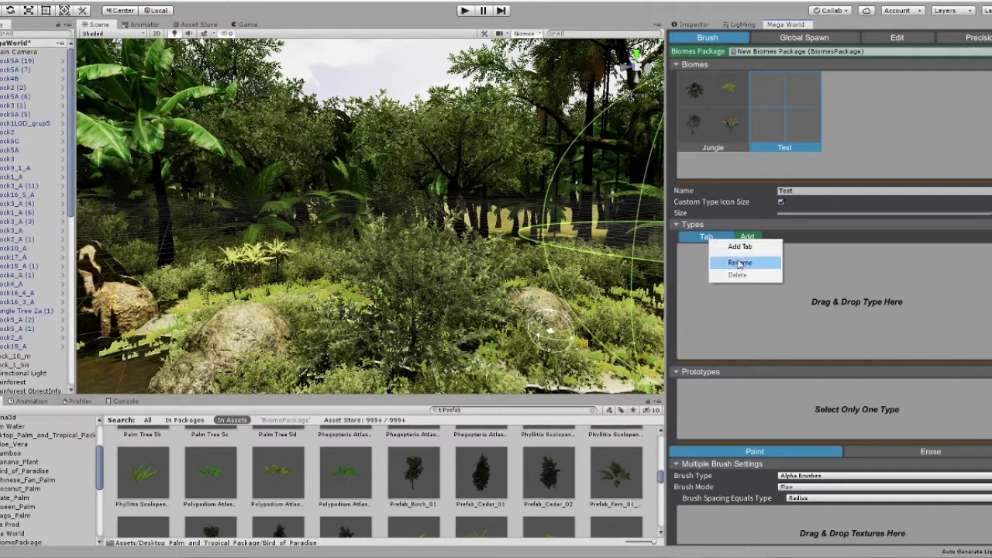
type("Tes")
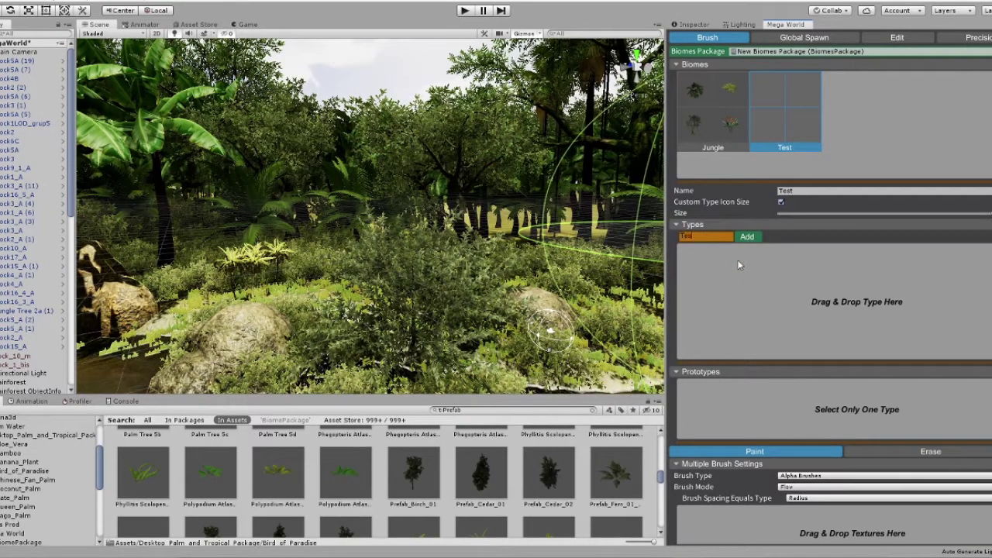
type("t T")
type("it")
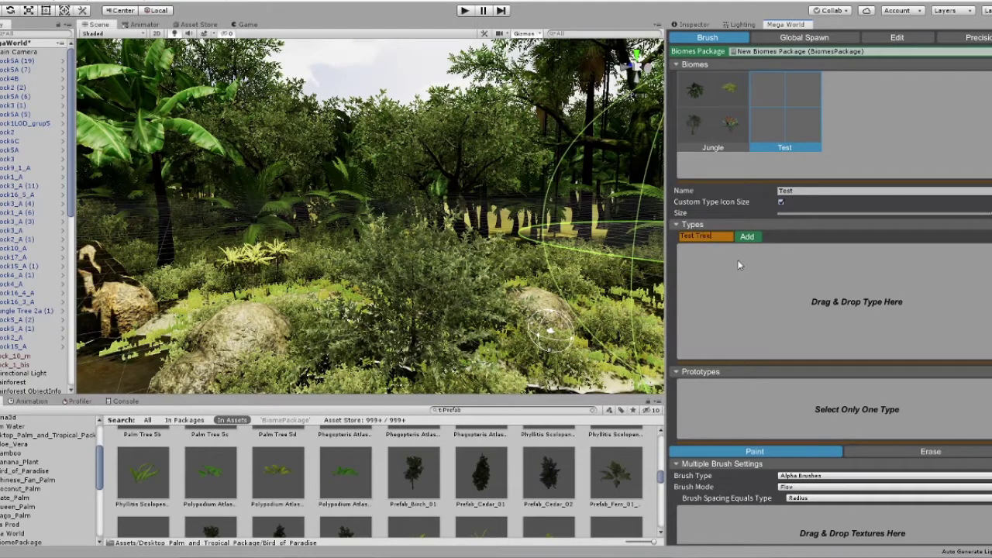
key("Return")
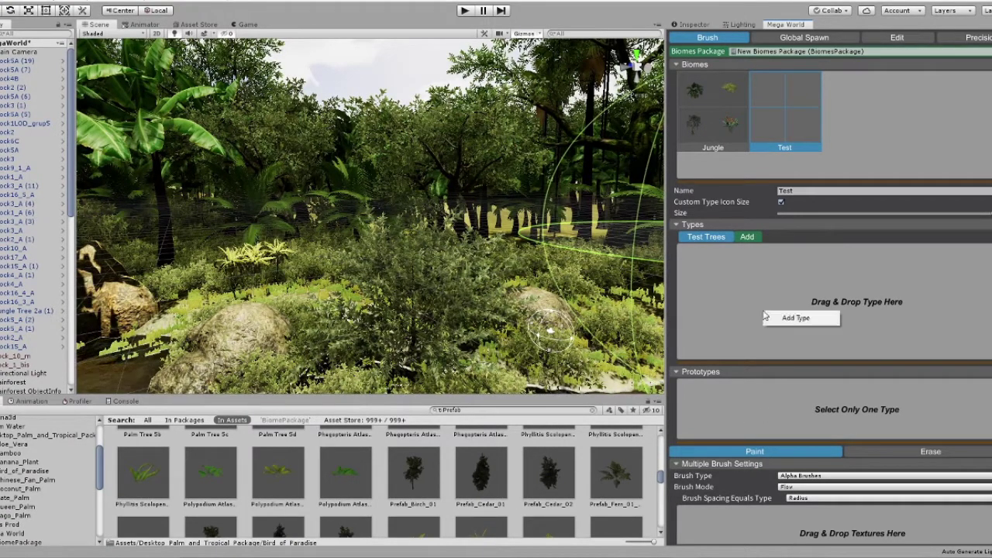
Add a Default type to Test Trees and drop in the birch and cedar tree prefabs
left_click(776, 321)
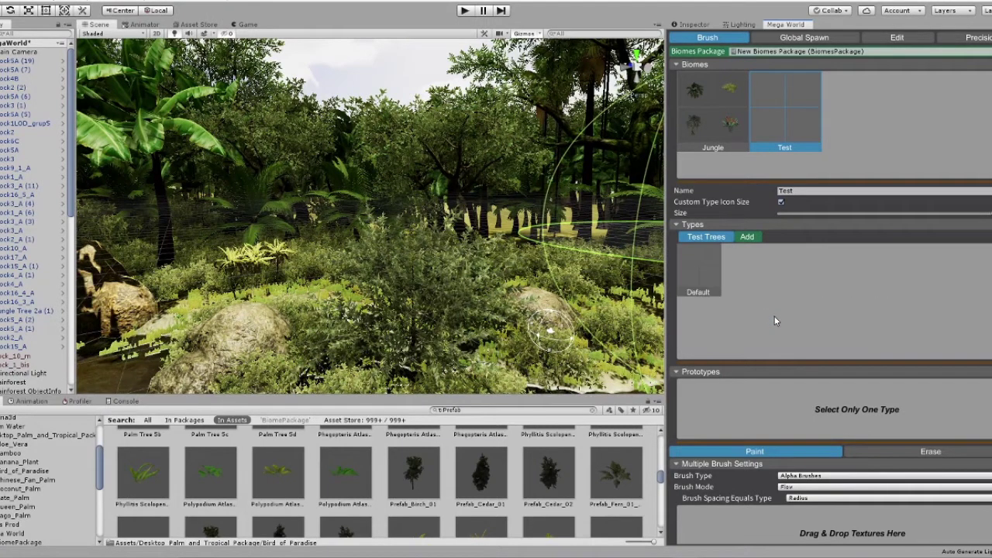
left_click(702, 283)
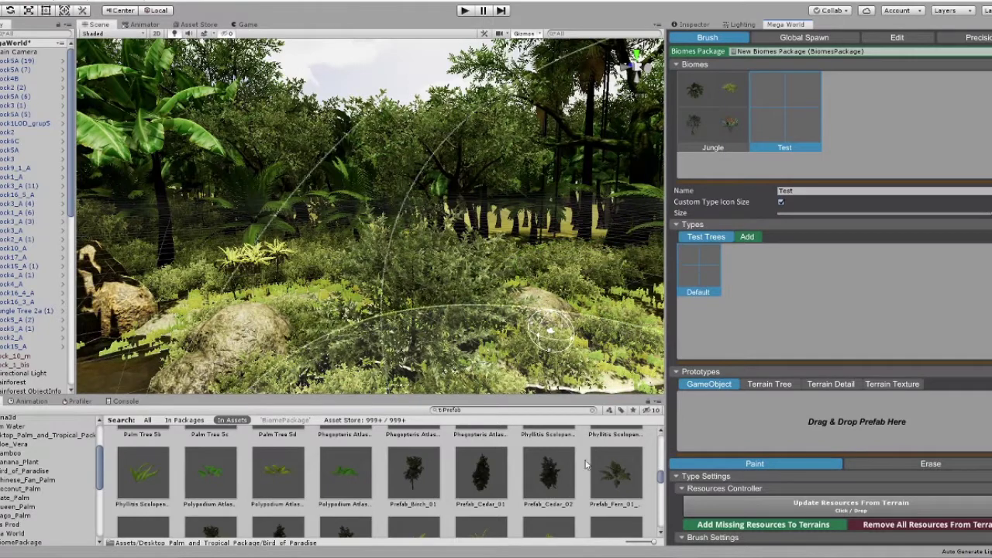
mouse_move(346, 472)
left_mouse_down()
mouse_move(707, 439)
mouse_move(714, 427)
left_mouse_up()
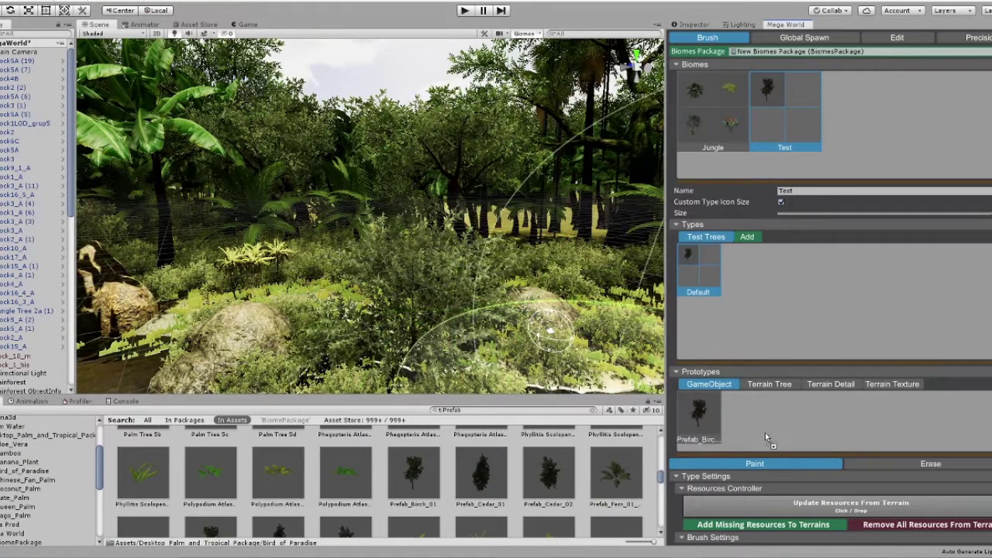
left_click_drag(566, 463, 765, 432)
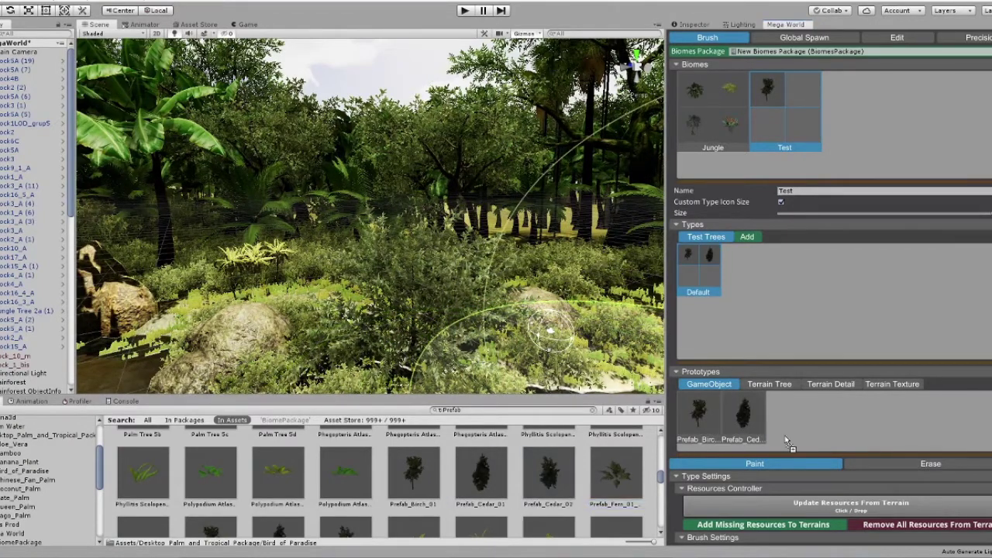
left_click_drag(549, 470, 787, 434)
Add the Rock1A, Rock1_grup and Rock2_A prefabs as prototypes and select all six
scroll(490, 486, "down", 2)
scroll(488, 482, "down", 3)
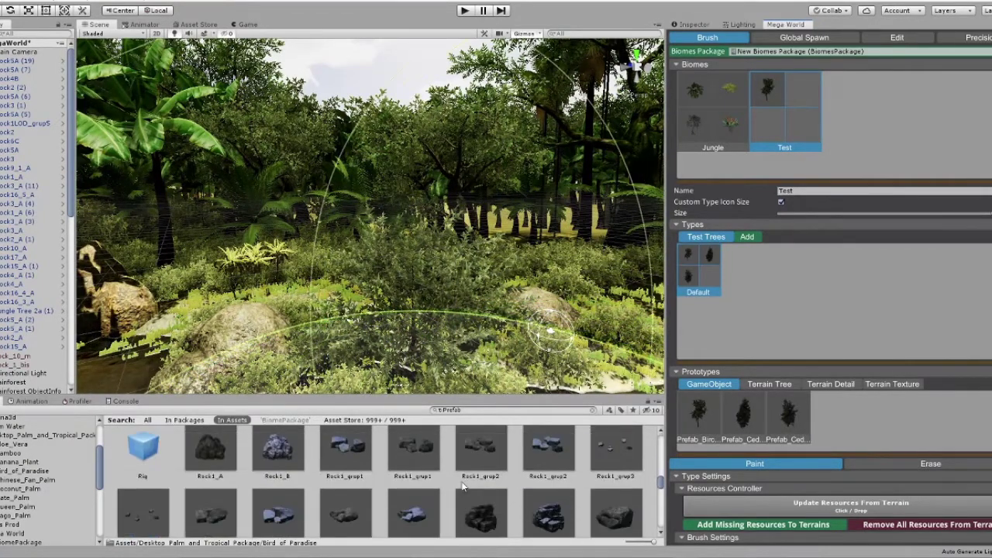
scroll(487, 478, "down", 2)
scroll(487, 476, "up", 2)
left_click_drag(482, 462, 835, 415)
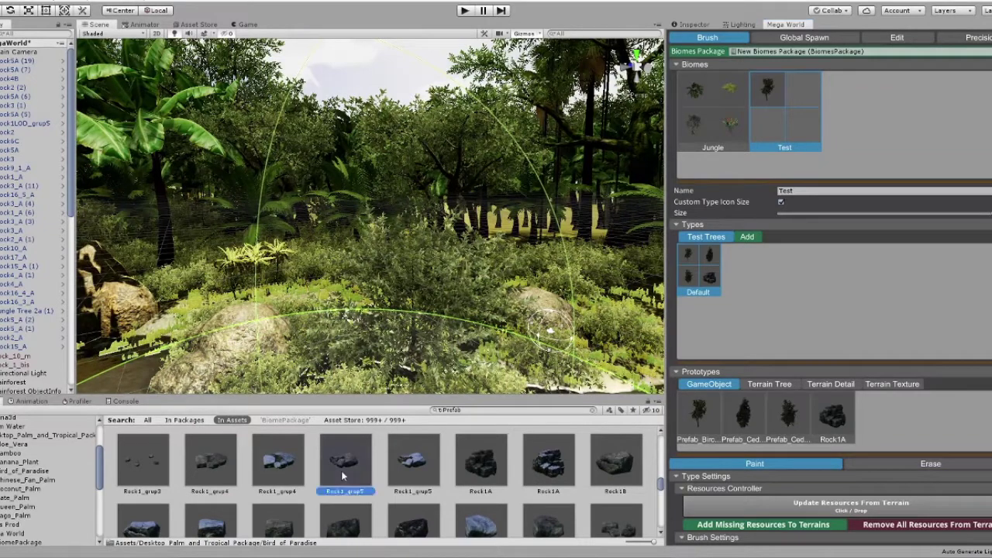
left_click_drag(340, 471, 896, 426)
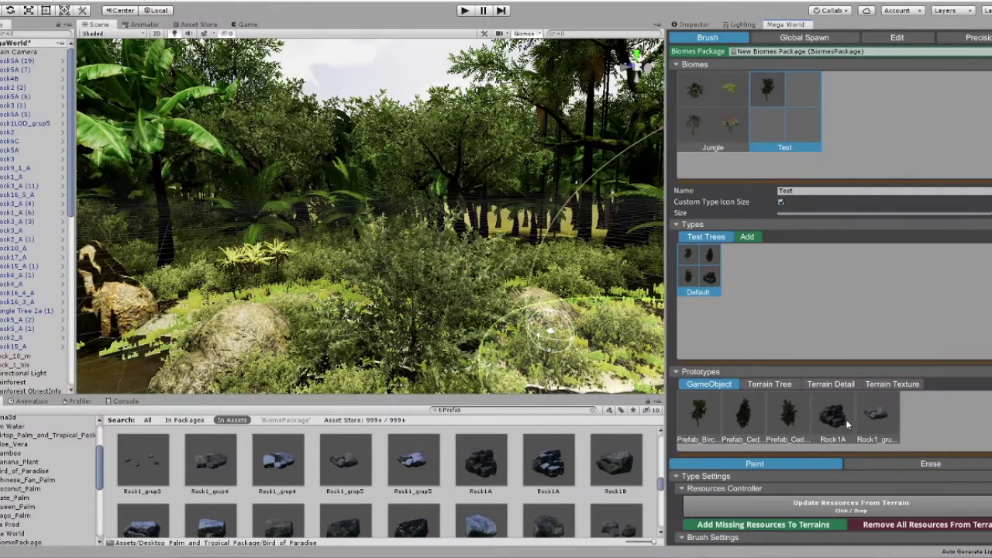
scroll(449, 488, "down", 2)
scroll(449, 488, "down", 2)
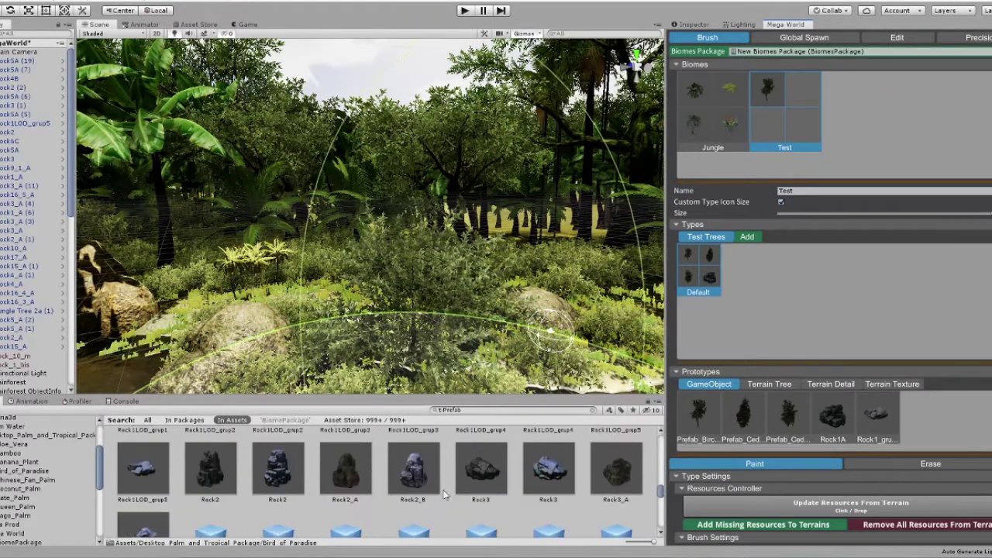
left_click_drag(924, 425, 924, 423)
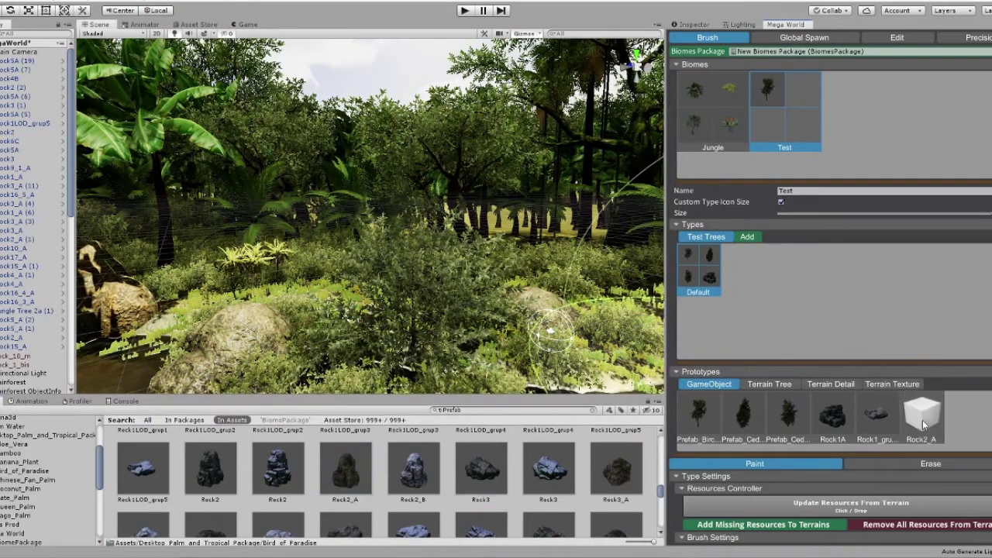
left_click(700, 285)
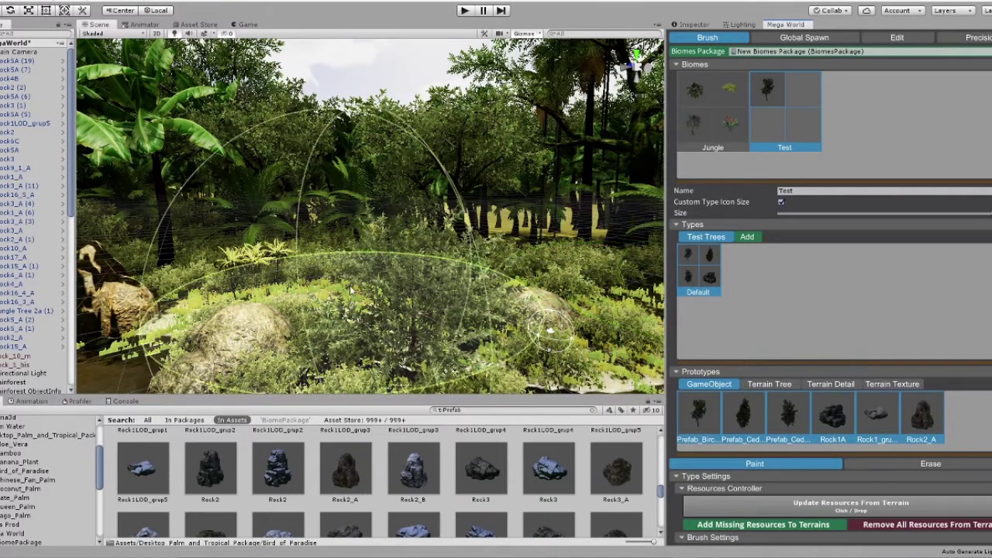
right_click_drag(368, 286, 371, 299)
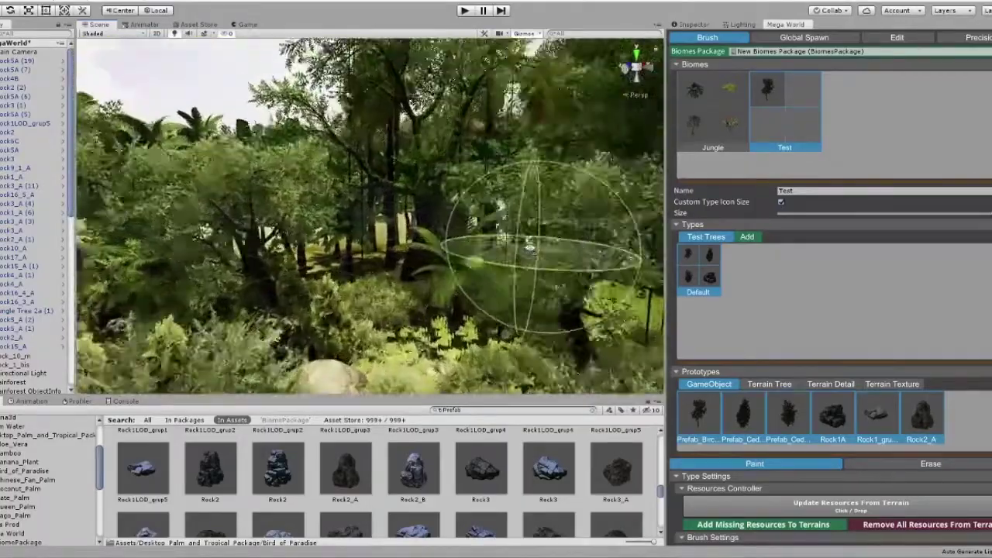
scroll(509, 258, "up", 5)
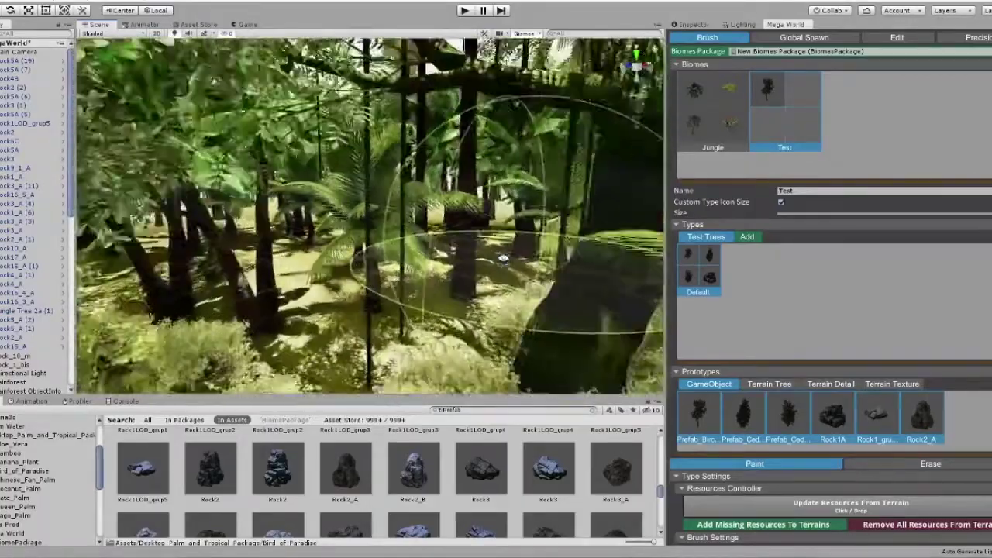
scroll(504, 259, "up", 2)
scroll(525, 303, "up", 2)
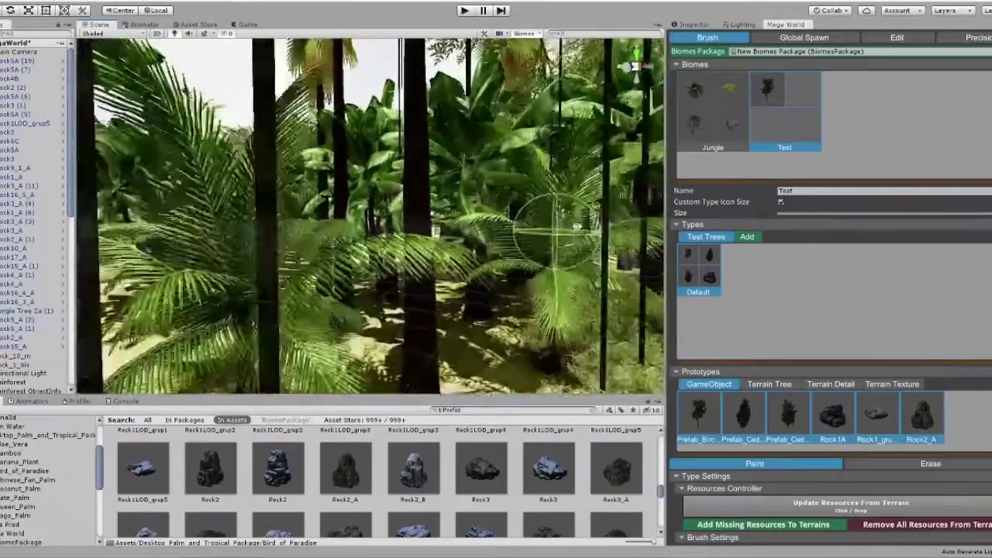
scroll(543, 271, "up", 2)
scroll(600, 223, "up", 2)
scroll(599, 223, "up", 2)
scroll(504, 264, "up", 2)
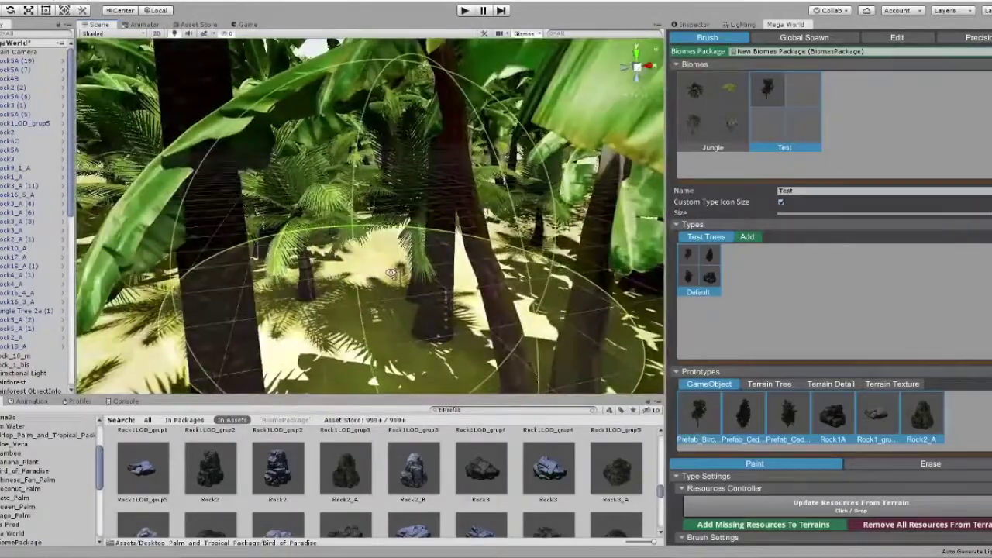
scroll(465, 286, "up", 2)
scroll(423, 309, "up", 2)
mouse_move(423, 309)
right_mouse_down()
mouse_move(611, 267)
mouse_move(512, 309)
mouse_move(472, 223)
right_mouse_up()
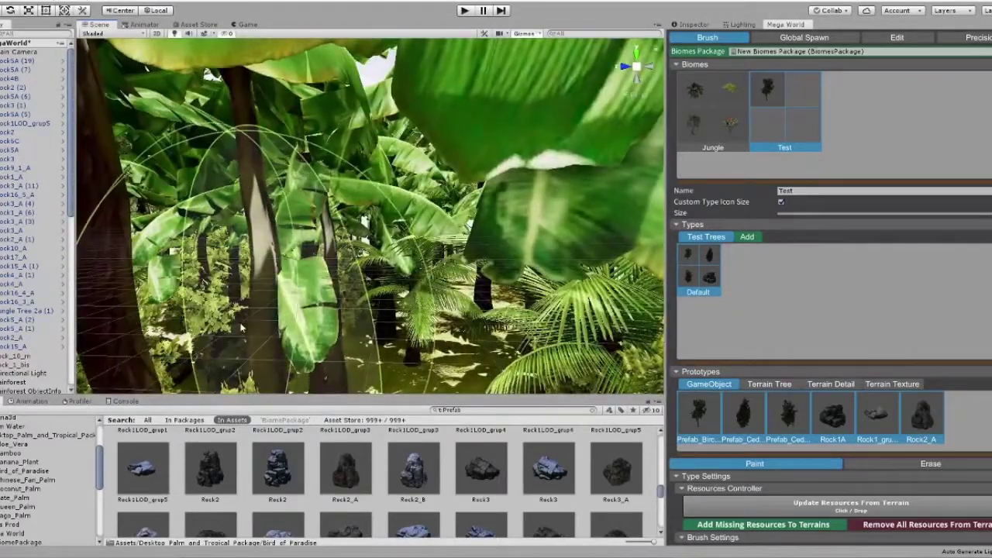
mouse_move(241, 328)
right_mouse_down()
mouse_move(431, 346)
mouse_move(400, 245)
mouse_move(271, 288)
mouse_move(328, 238)
mouse_move(394, 254)
mouse_move(388, 267)
mouse_move(466, 233)
right_mouse_up()
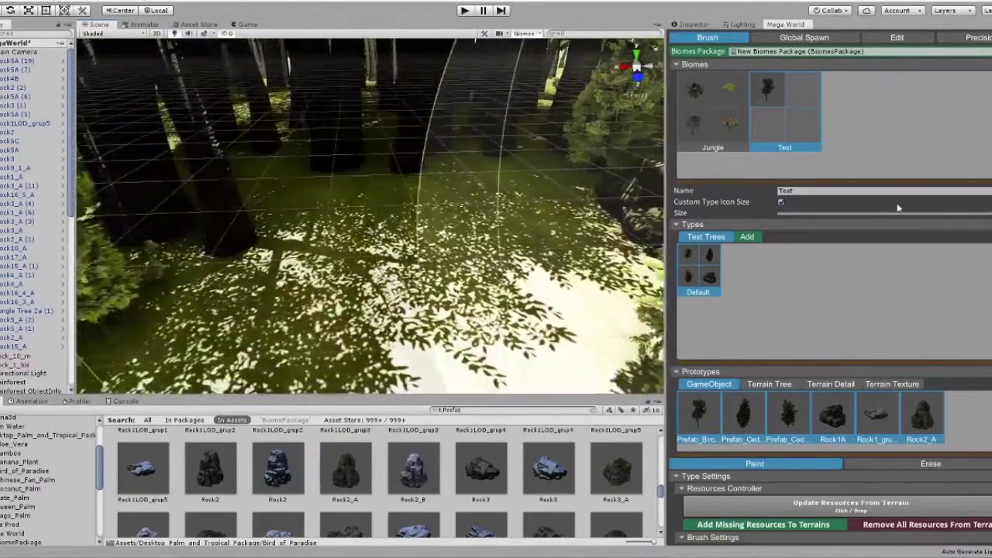
Add a new biome named Small plants to the Mega World package
right_click(844, 119)
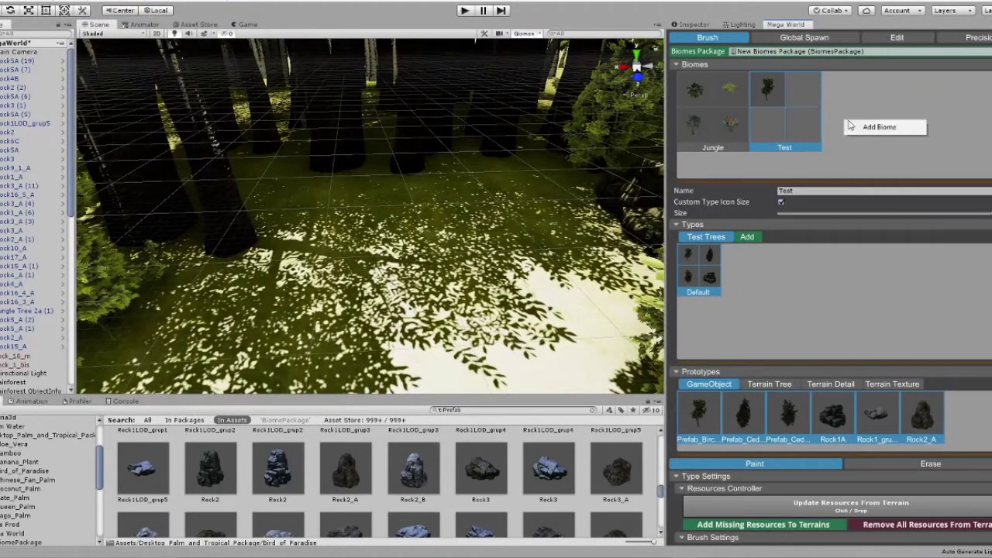
left_click(863, 130)
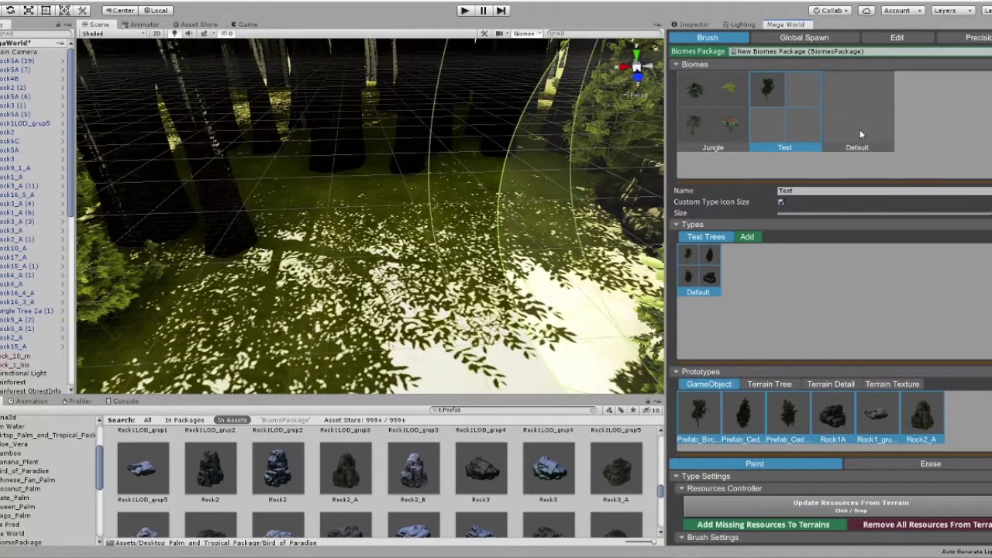
left_click(856, 147)
type("Small plants")
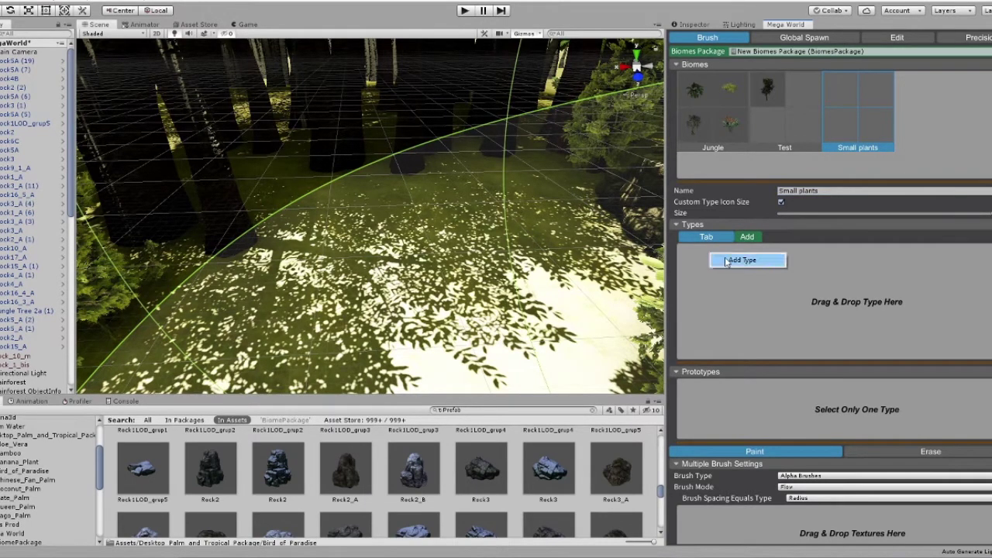
Give the Small plants biome an empty Default type
left_click(725, 262)
right_click(704, 288)
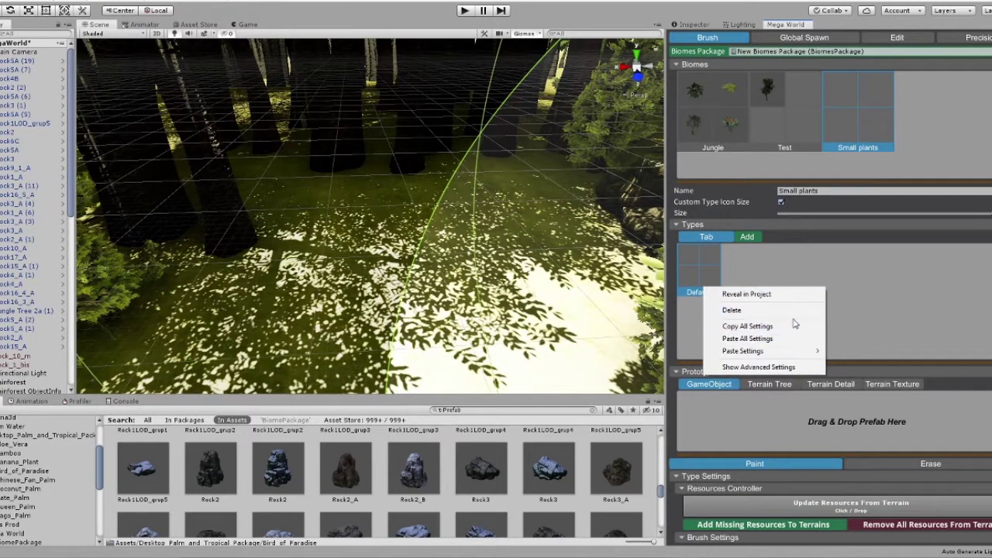
left_click(882, 294)
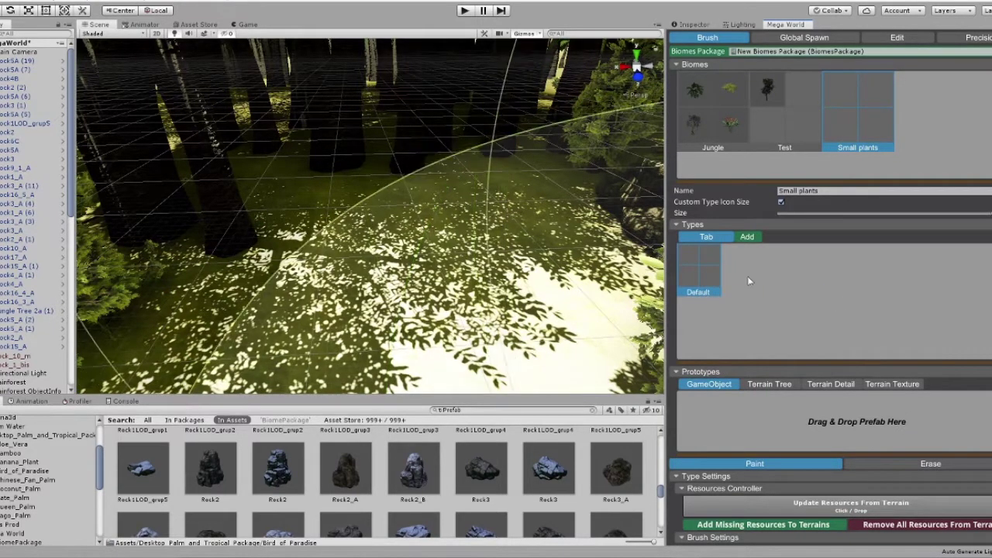
right_click(705, 286)
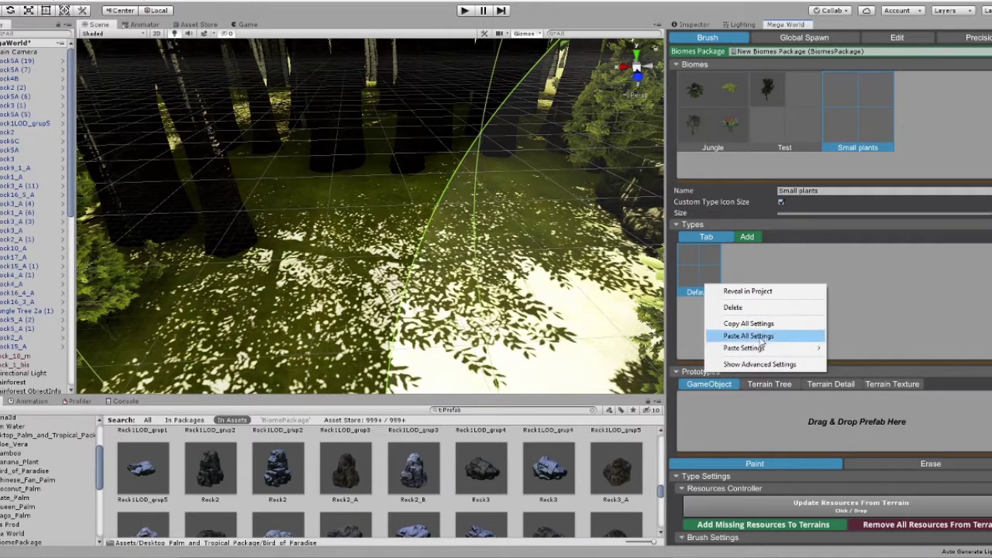
left_click(910, 286)
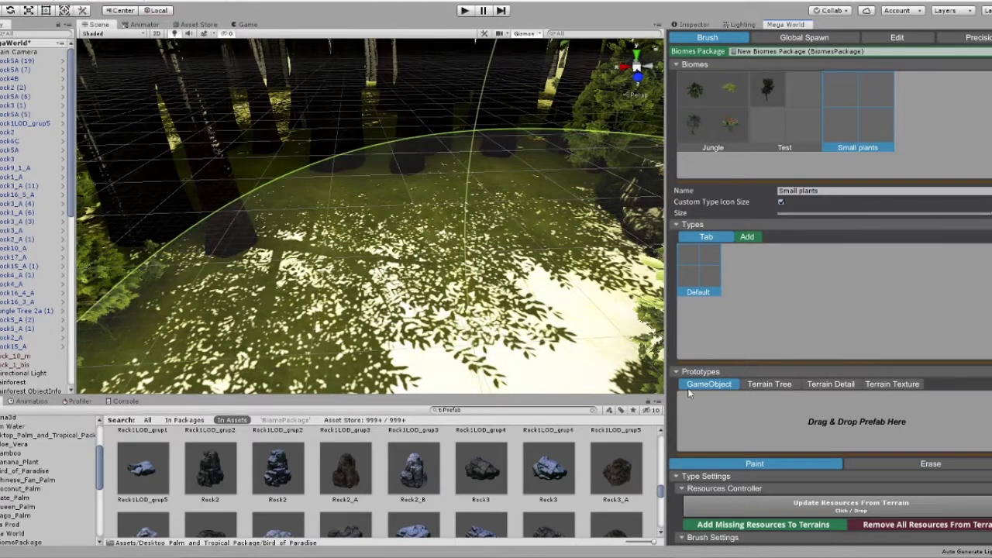
Add Tropical Plant 2a, 3a, 5a and the other tropical plant prefabs as Default type prototypes
scroll(388, 505, "up", 5)
scroll(387, 506, "down", 5)
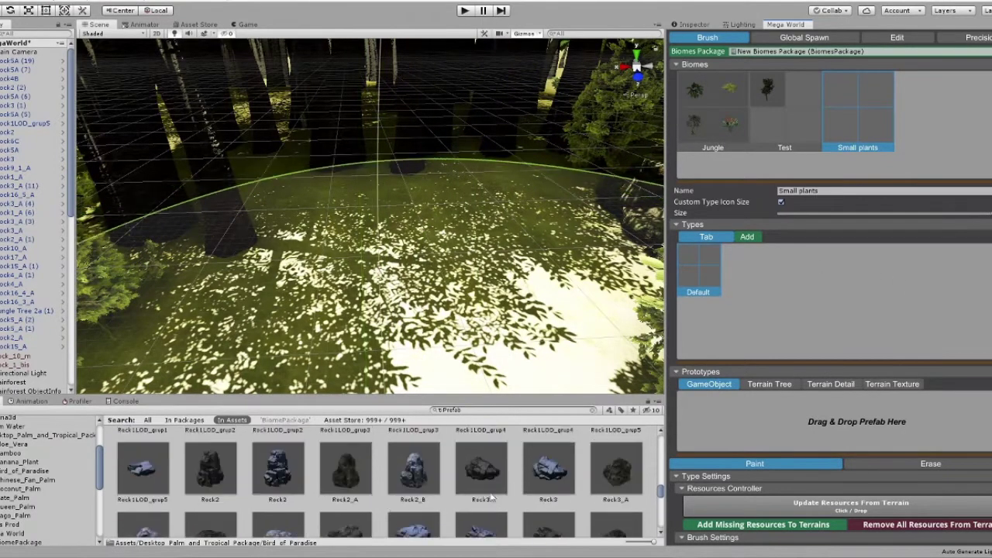
scroll(530, 489, "down", 2)
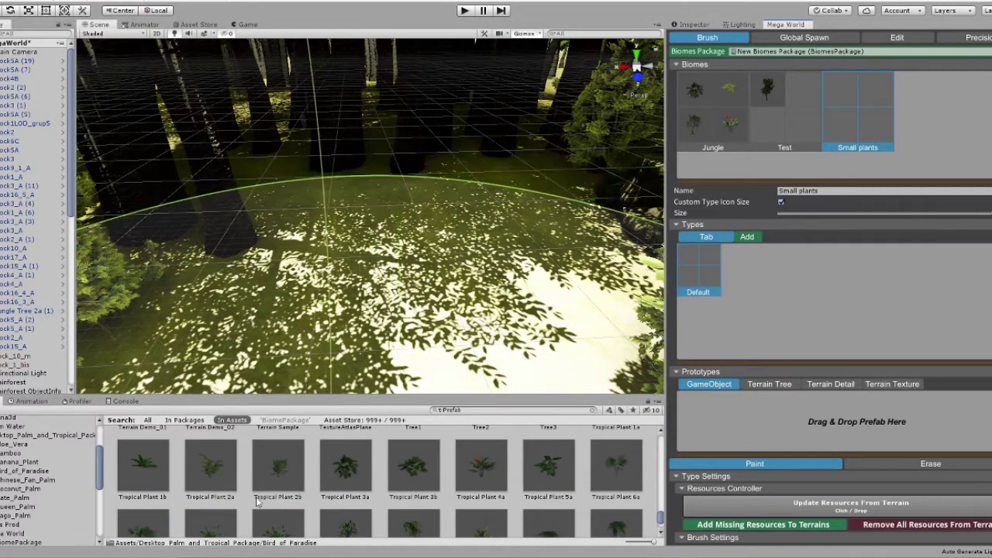
left_click_drag(210, 479, 708, 420)
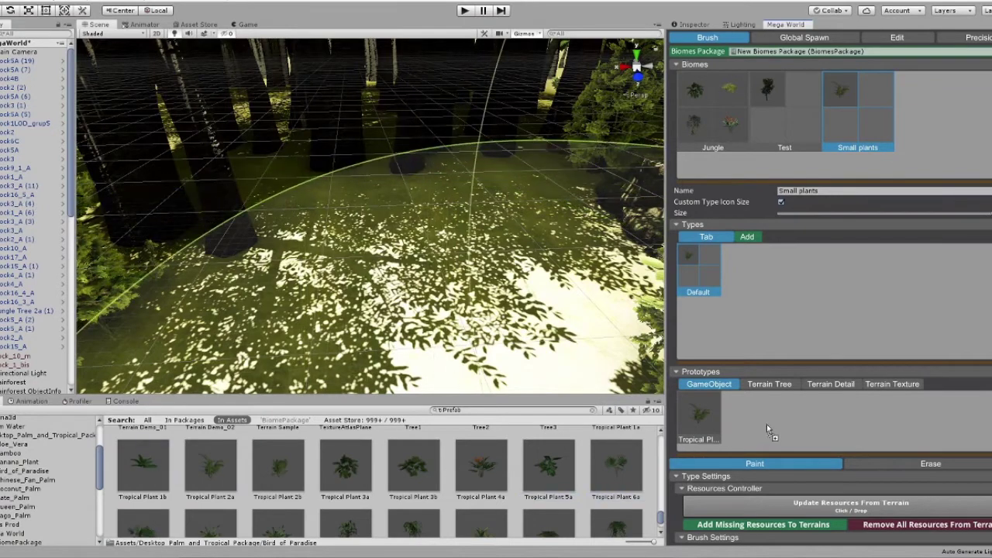
left_click_drag(346, 465, 767, 424)
left_click_drag(387, 473, 848, 441)
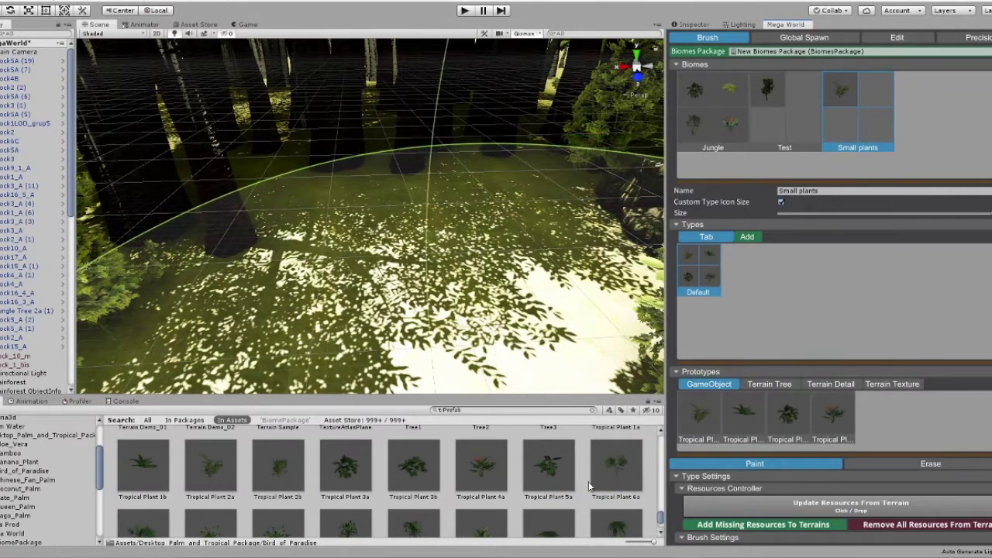
left_click_drag(549, 465, 791, 431)
mouse_move(617, 463)
left_mouse_down()
mouse_move(877, 422)
mouse_move(878, 452)
mouse_move(923, 434)
left_mouse_up()
scroll(466, 481, "down", 2)
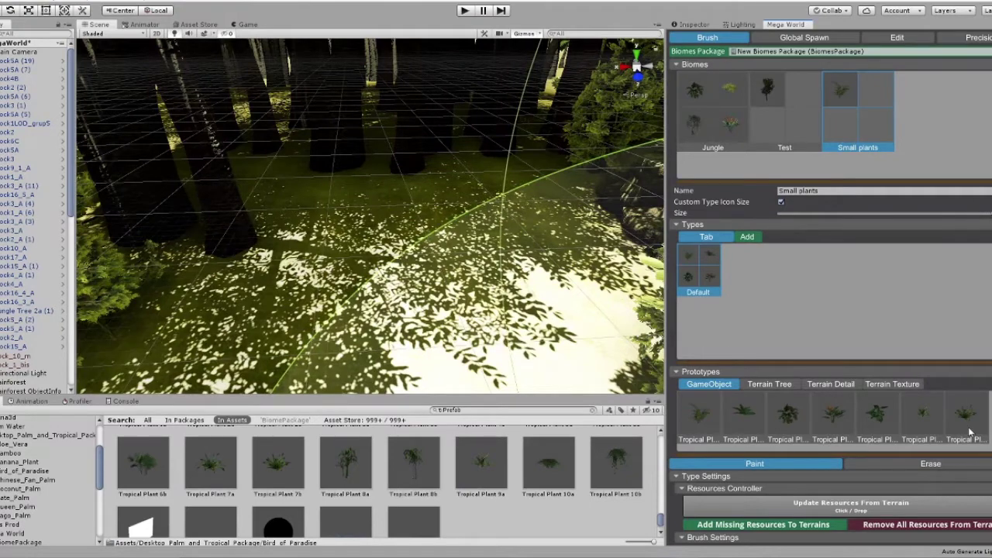
scroll(154, 470, "down", 2)
scroll(355, 504, "down", 3)
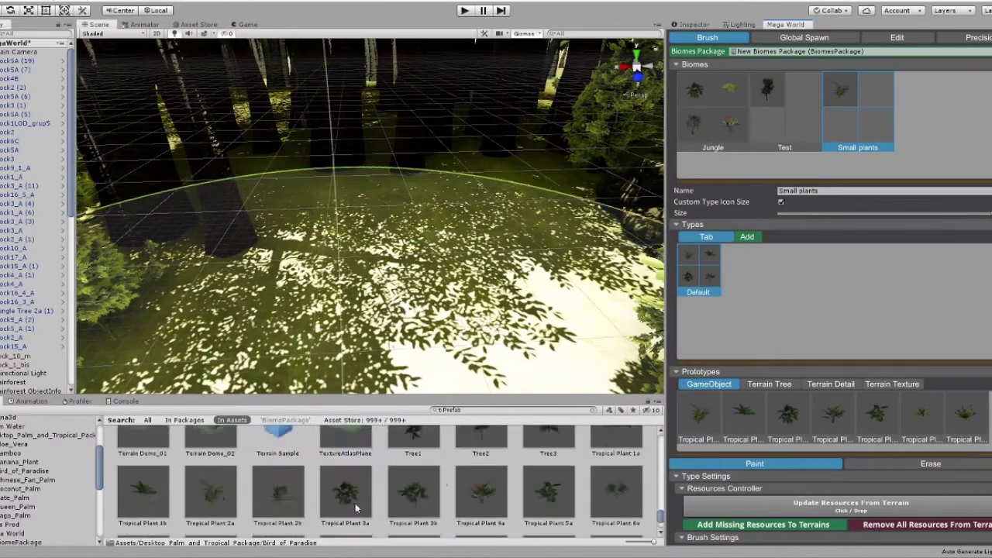
scroll(434, 504, "down", 3)
scroll(527, 505, "down", 3)
scroll(519, 504, "up", 3)
scroll(503, 502, "up", 3)
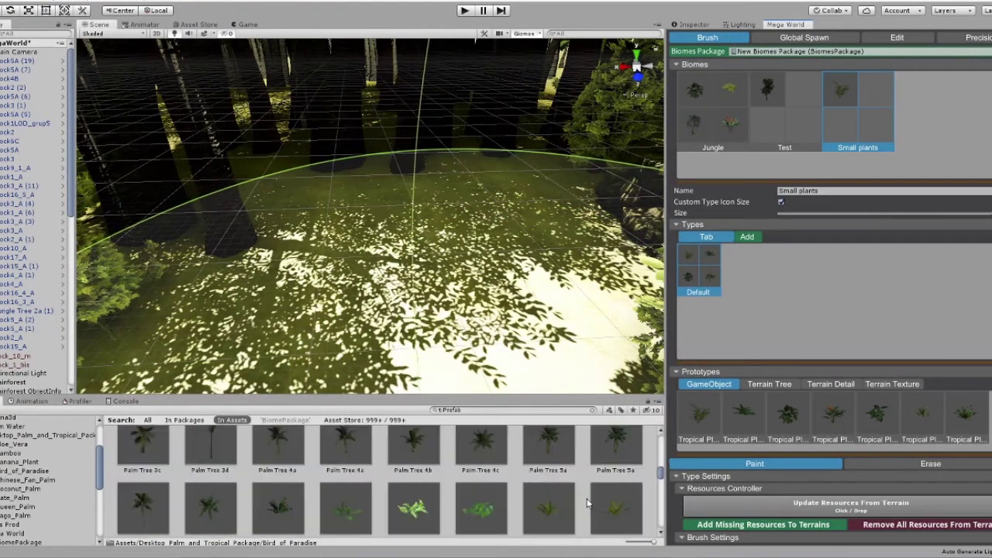
scroll(488, 501, "up", 2)
scroll(471, 500, "up", 1)
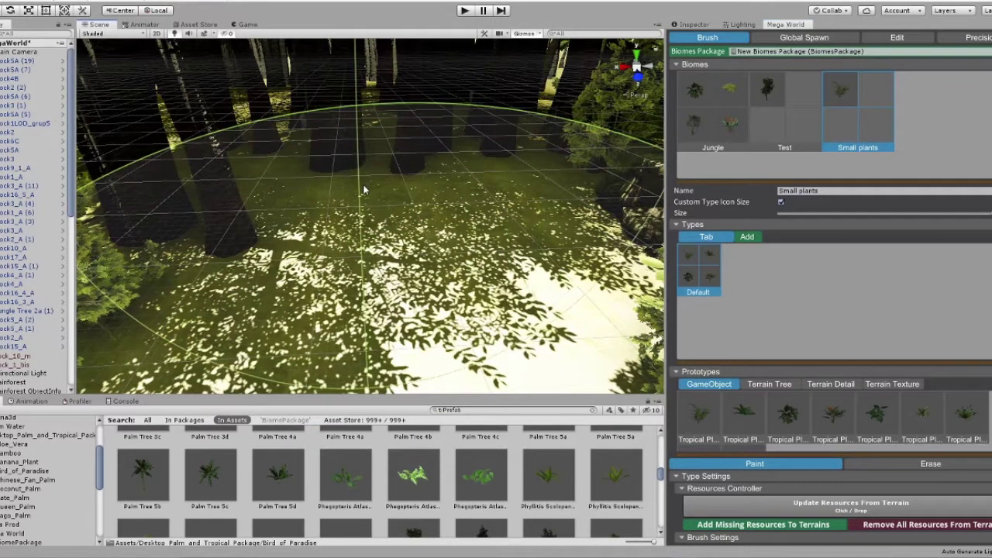
Select all tropical plant prototypes and brush-paint a cluster onto the clearing's terrain
right_click_drag(382, 190, 759, 320)
left_click(702, 413)
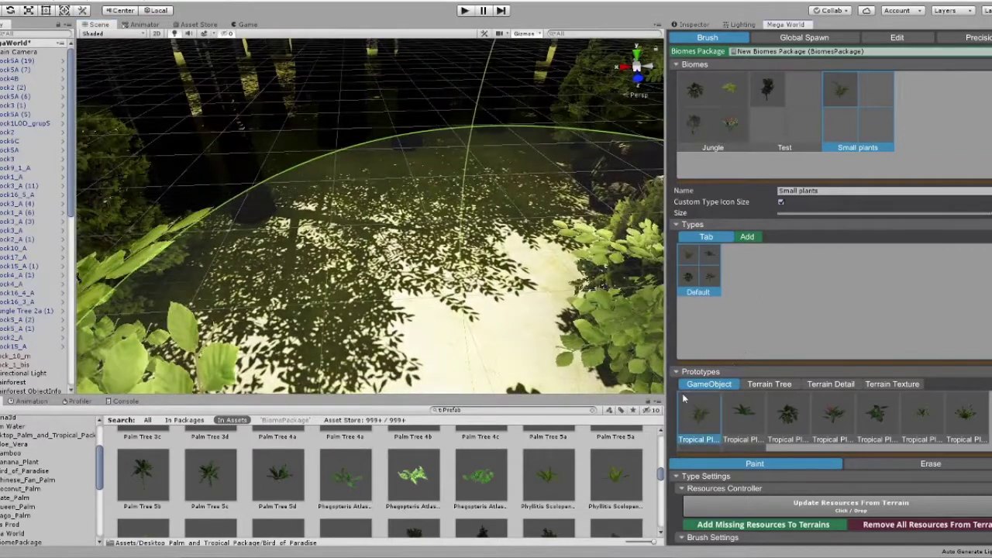
left_click(699, 276)
left_click(345, 173)
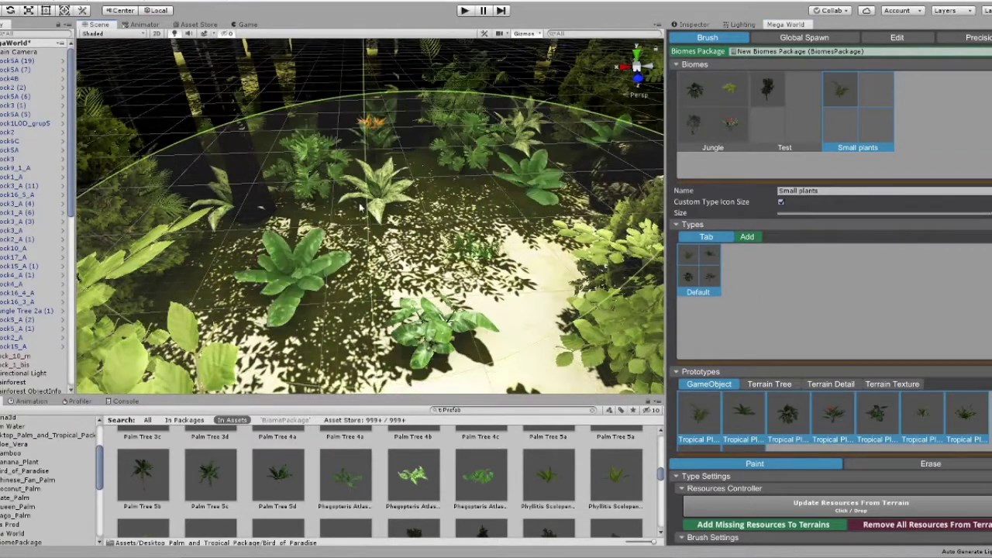
mouse_move(344, 174)
right_mouse_down()
mouse_move(315, 165)
mouse_move(334, 171)
right_mouse_up()
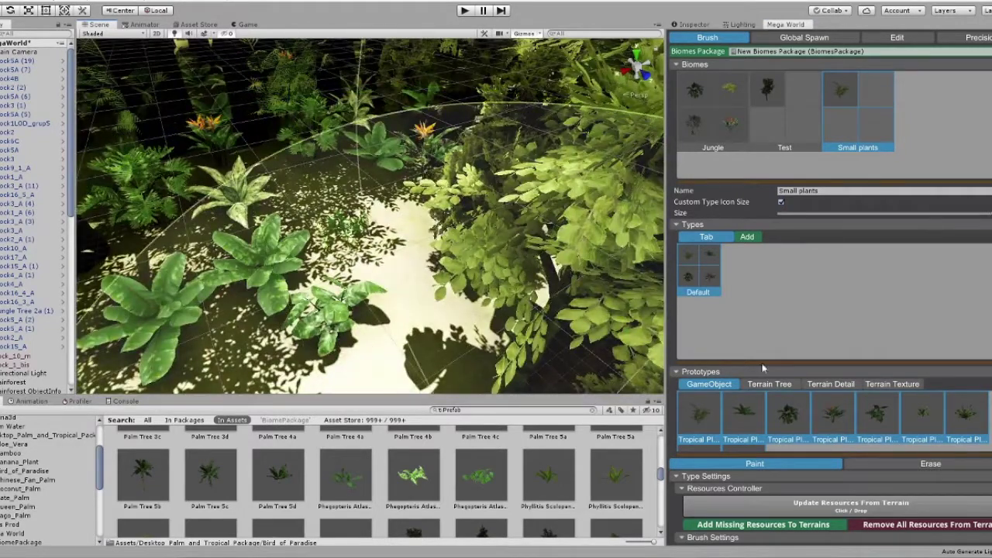
scroll(829, 438, "down", 2)
scroll(853, 434, "down", 1)
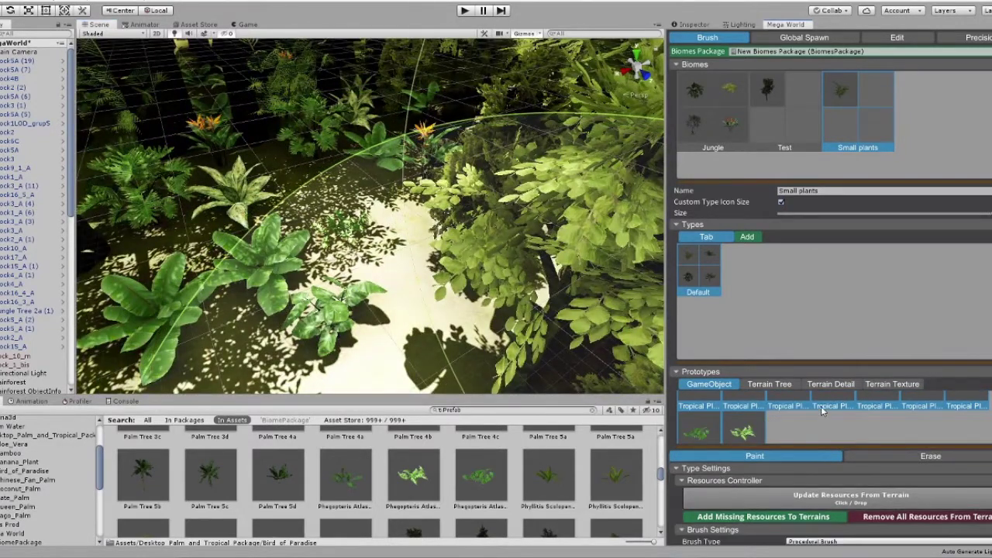
scroll(886, 440, "down", 3)
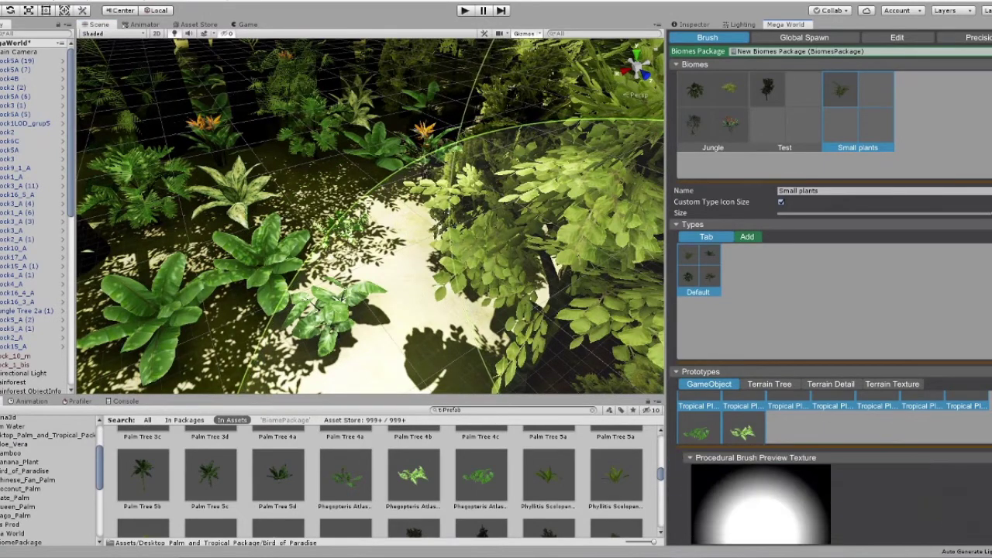
scroll(833, 480, "down", 3)
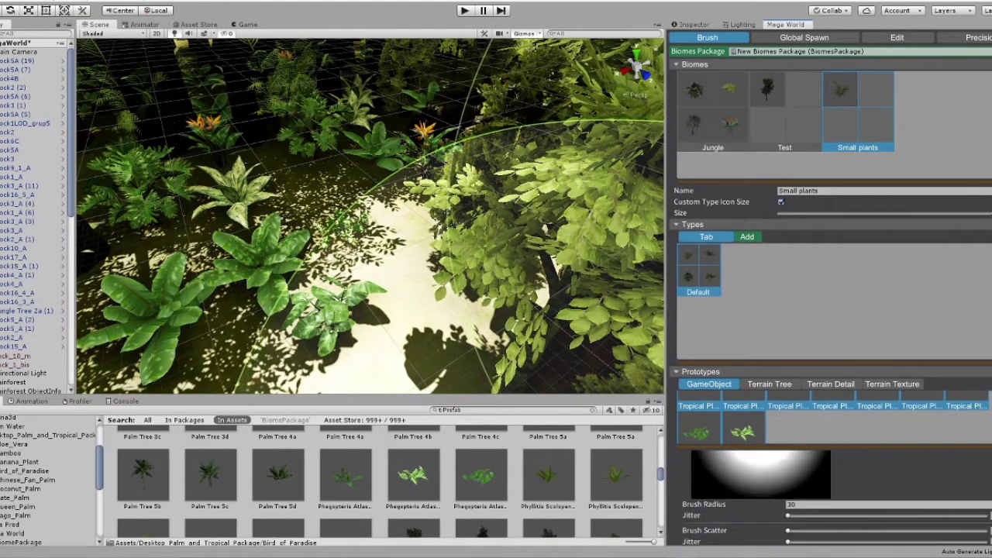
scroll(838, 497, "down", 3)
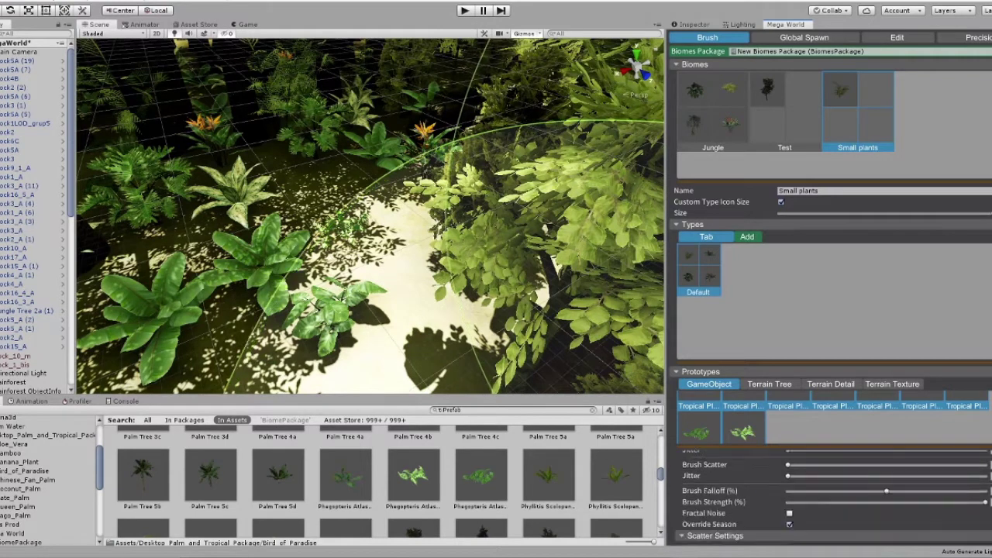
scroll(833, 496, "down", 2)
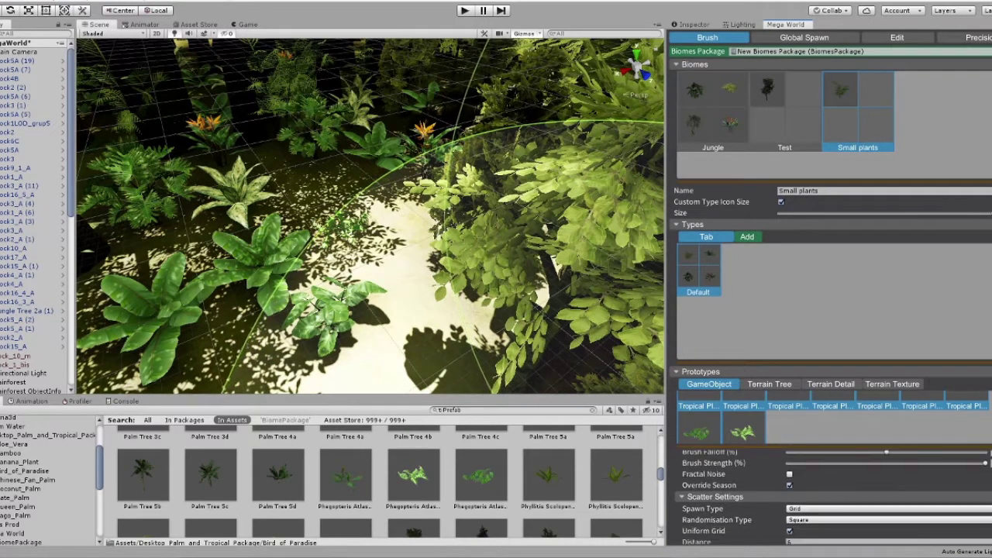
scroll(834, 497, "down", 2)
scroll(833, 496, "down", 2)
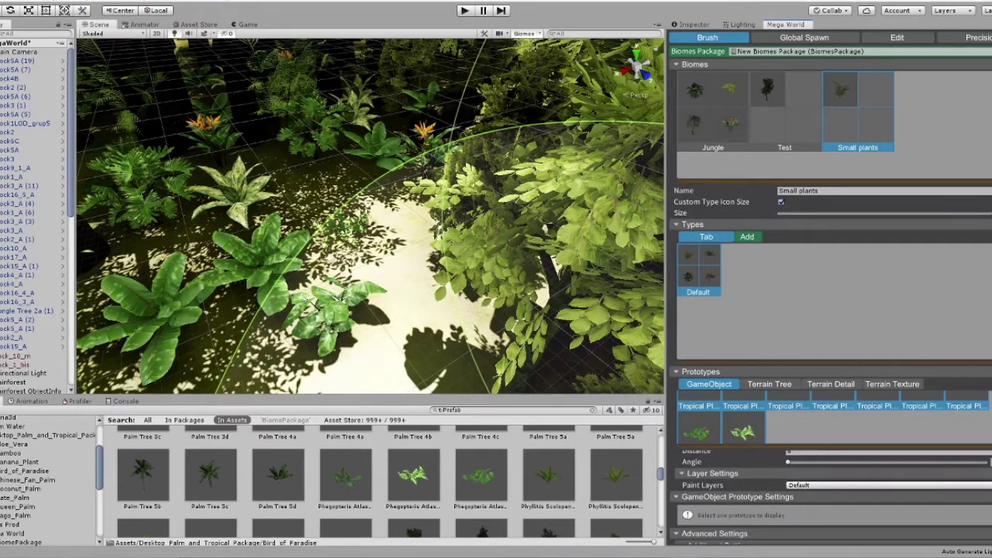
scroll(833, 496, "down", 1)
scroll(834, 496, "down", 2)
scroll(834, 496, "down", 2)
scroll(834, 496, "down", 2)
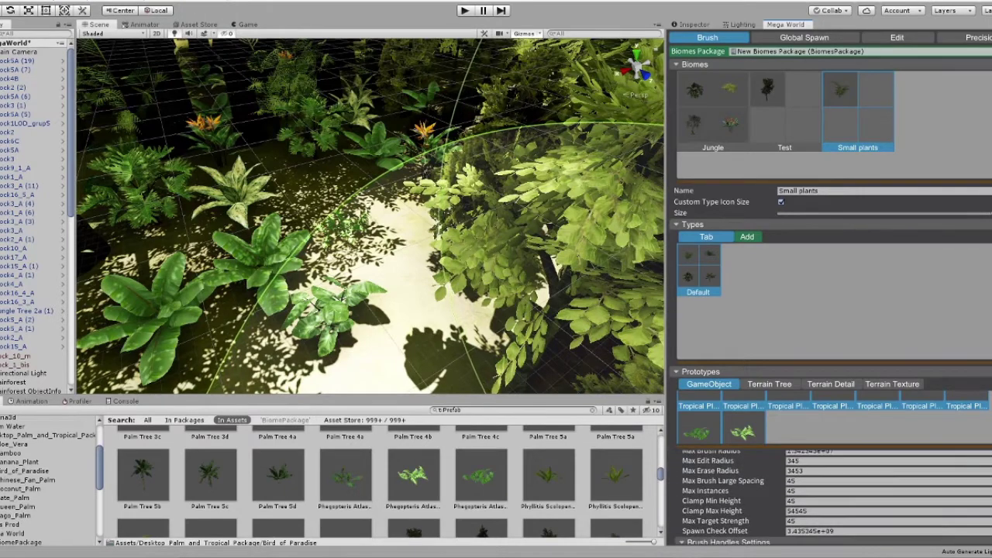
scroll(834, 496, "down", 2)
scroll(833, 496, "down", 2)
scroll(830, 488, "down", 1)
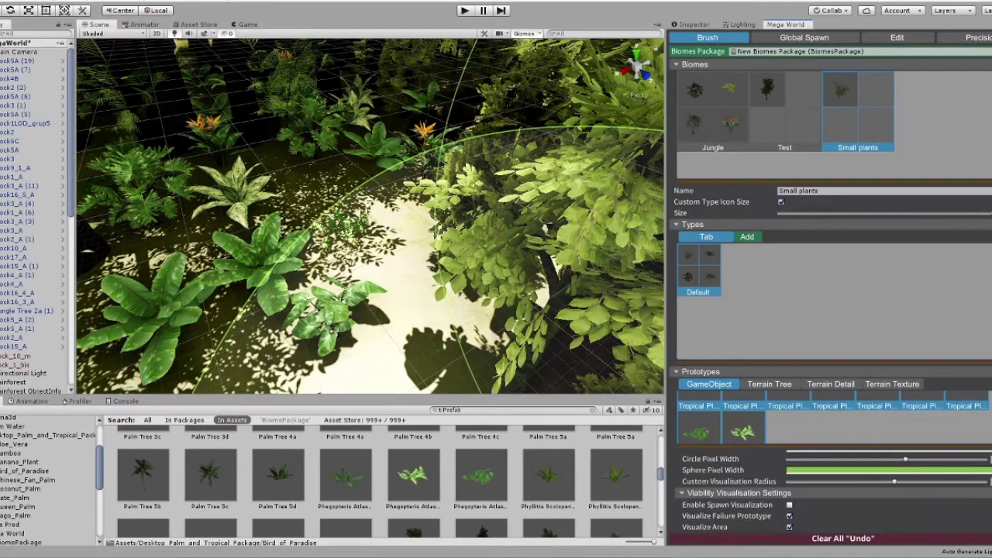
scroll(829, 496, "up", 2)
scroll(830, 496, "up", 2)
scroll(830, 496, "up", 2)
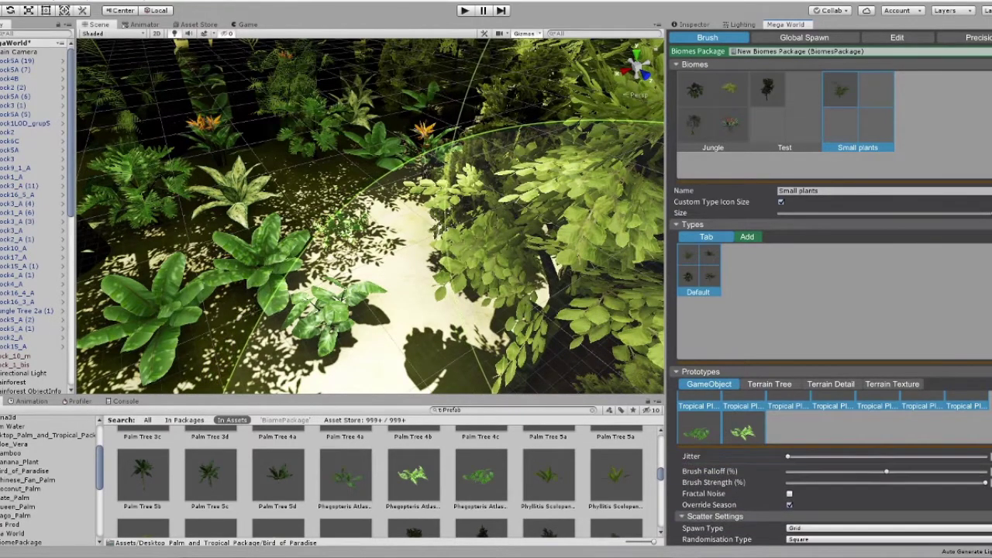
scroll(830, 496, "up", 2)
scroll(830, 496, "up", 2)
scroll(830, 496, "down", 1)
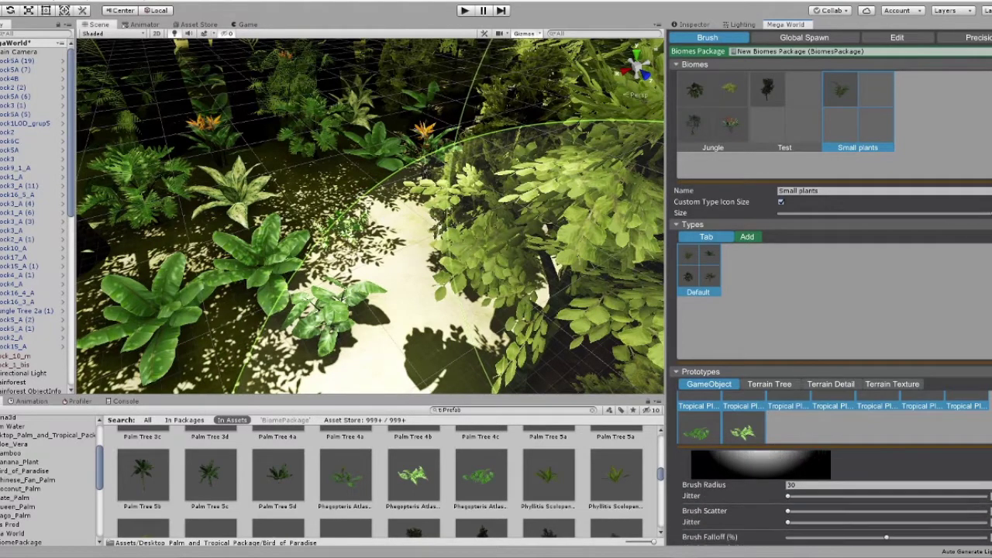
scroll(830, 496, "down", 1)
scroll(830, 496, "down", 1)
Reduce the brush radius to 9.5 and paint a fern onto the jungle floor
mouse_move(364, 232)
right_mouse_down()
mouse_move(275, 177)
mouse_move(124, 273)
right_mouse_up()
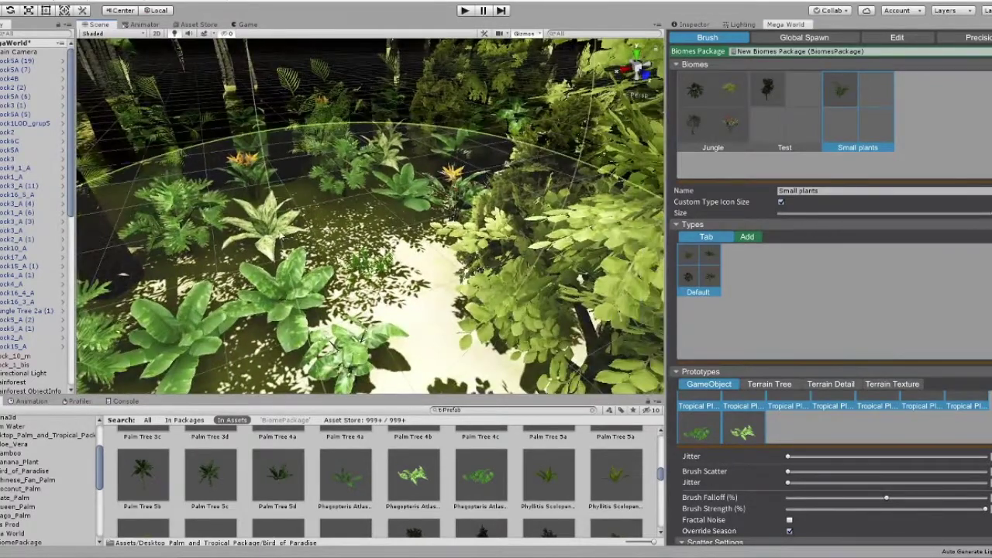
left_click_drag(831, 361, 836, 298)
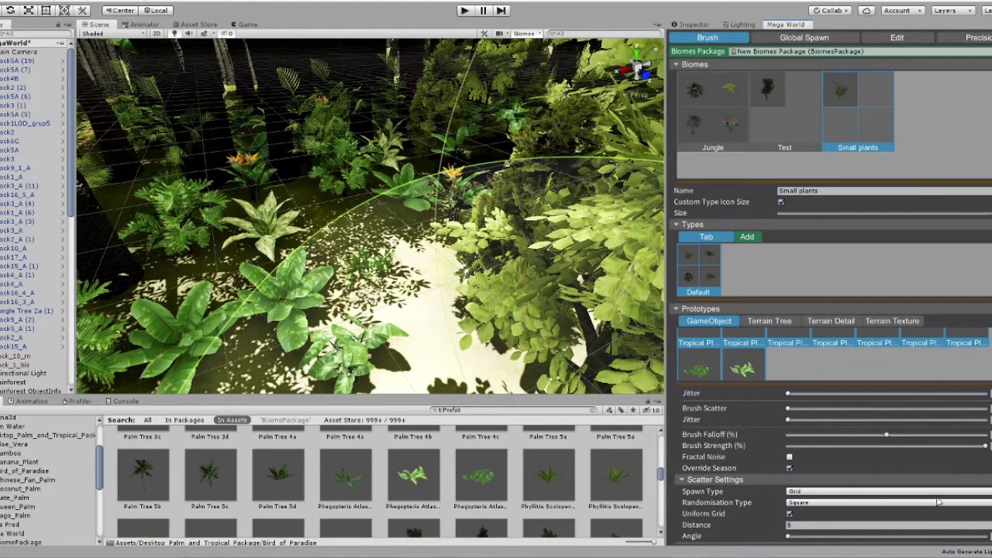
scroll(859, 525, "down", 2)
scroll(858, 521, "up", 2)
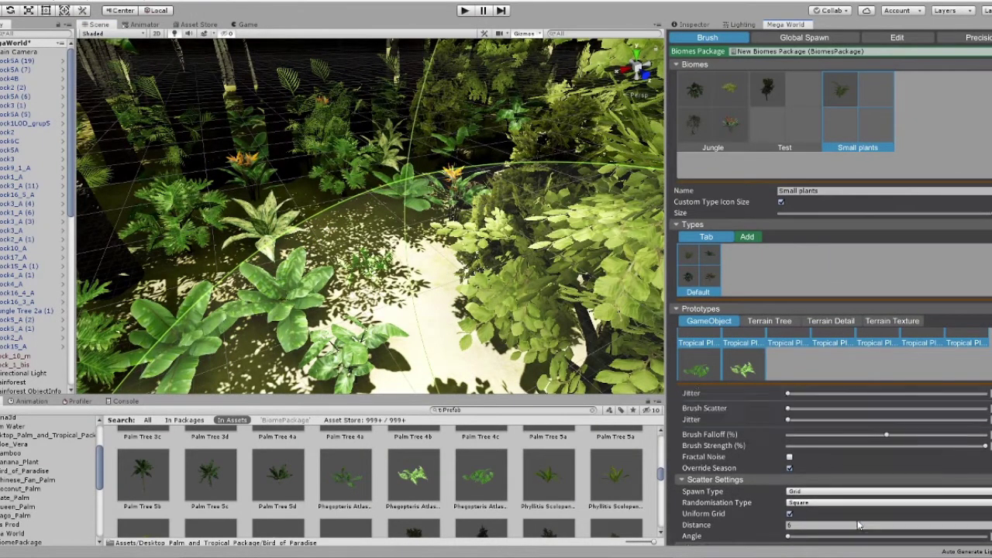
scroll(853, 508, "up", 2)
left_click_drag(780, 421, 664, 416)
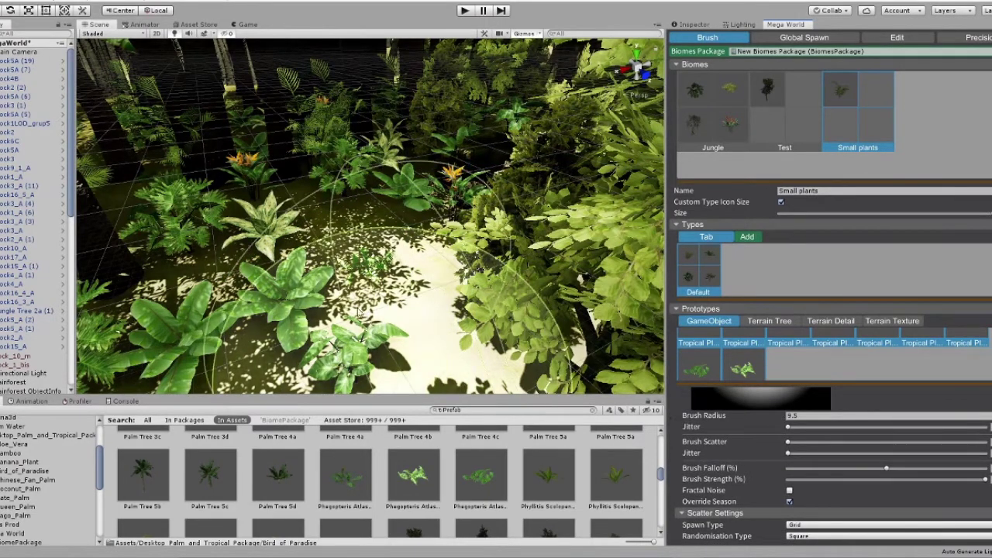
left_click(433, 256)
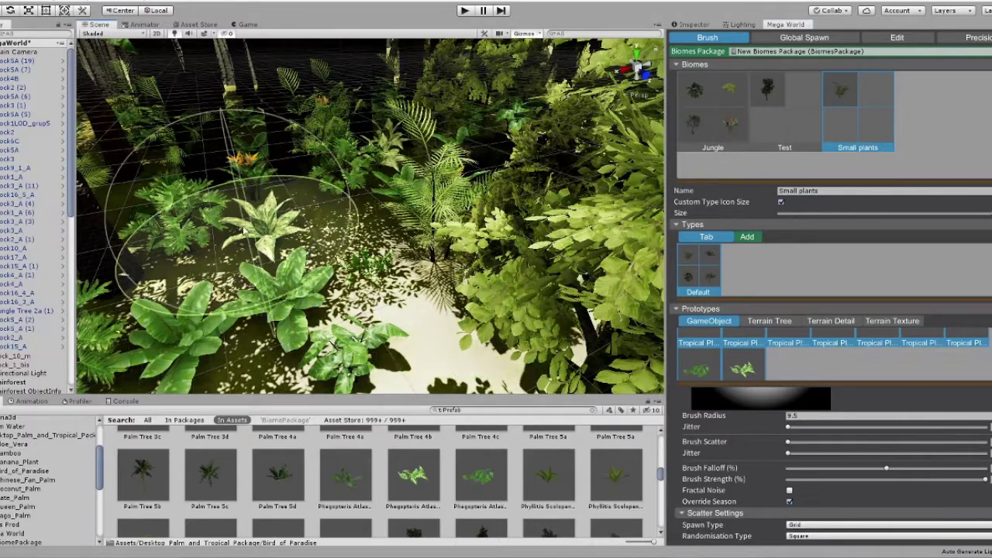
scroll(891, 472, "down", 5)
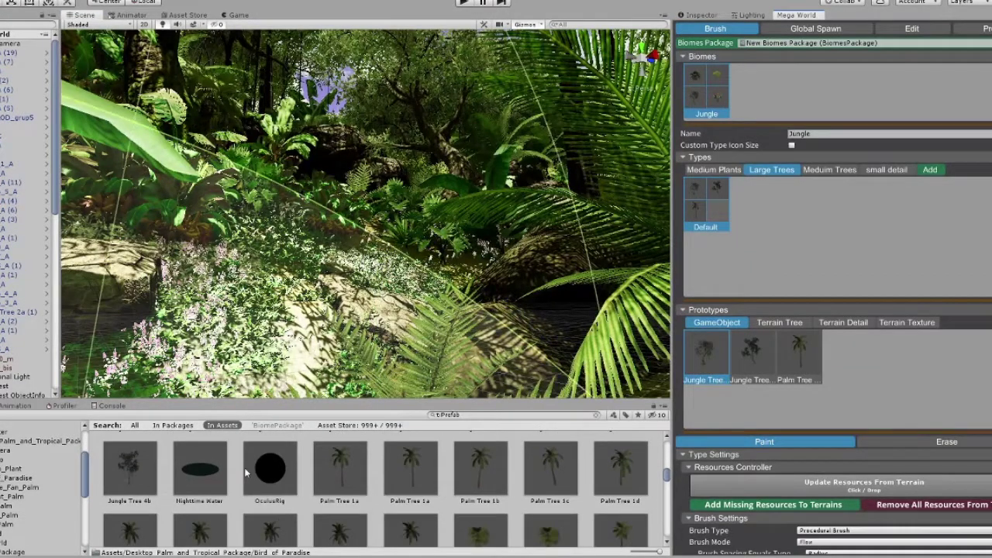
Add another Jungle Tree prefab to the Large Trees prototypes
left_click_drag(130, 469, 862, 377)
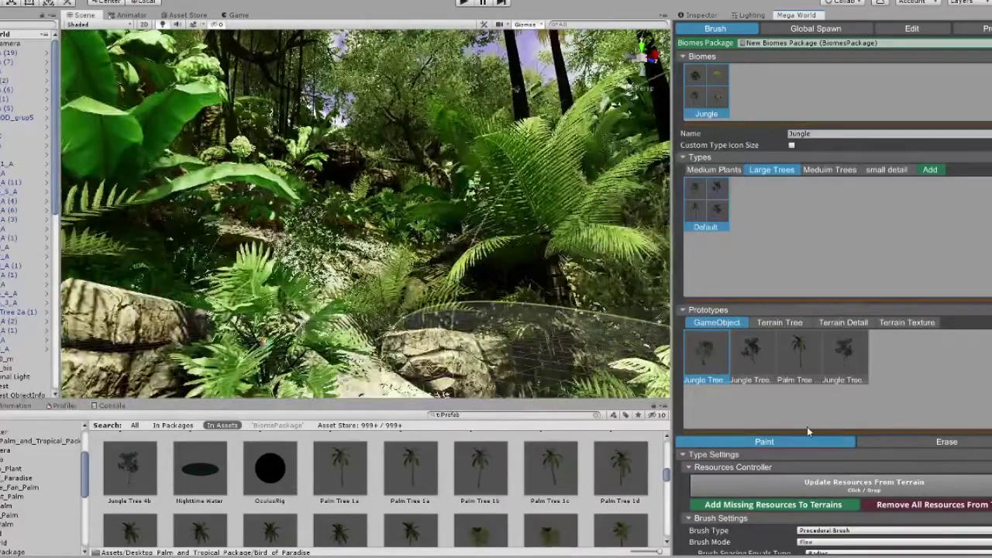
left_click_drag(783, 425, 783, 388)
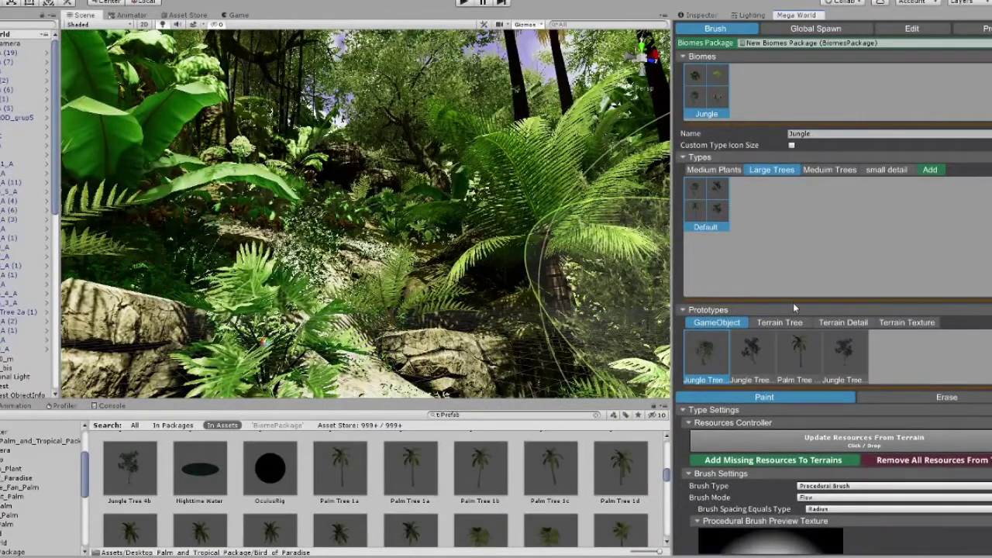
scroll(852, 467, "down", 3)
scroll(852, 467, "down", 3)
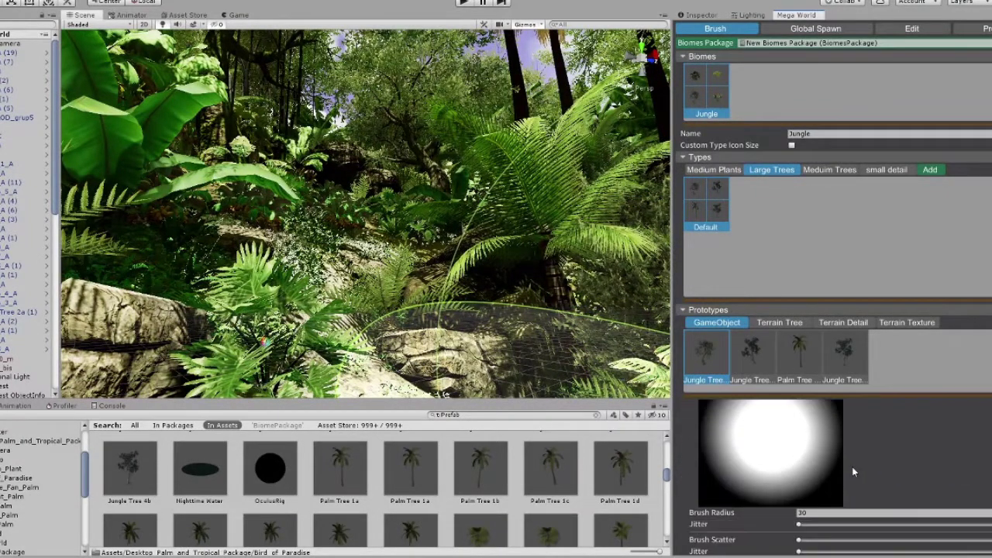
scroll(852, 466, "down", 3)
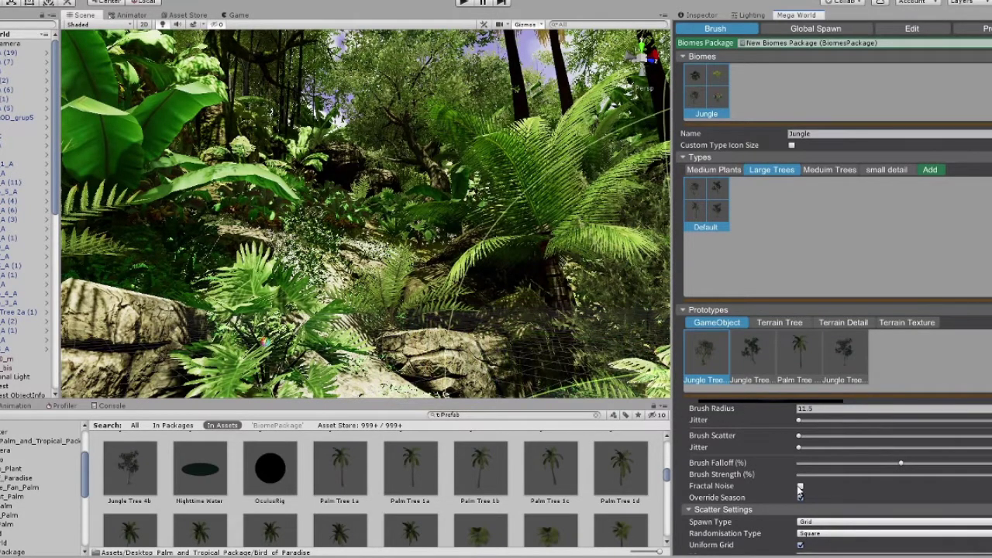
scroll(799, 490, "up", 2)
scroll(799, 489, "up", 2)
scroll(798, 487, "up", 2)
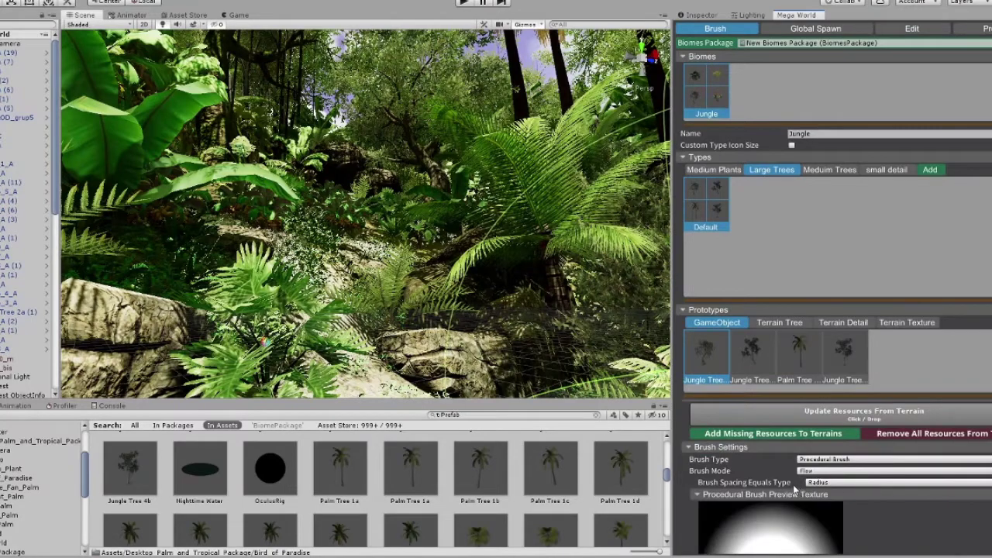
right_click_drag(427, 293, 511, 308)
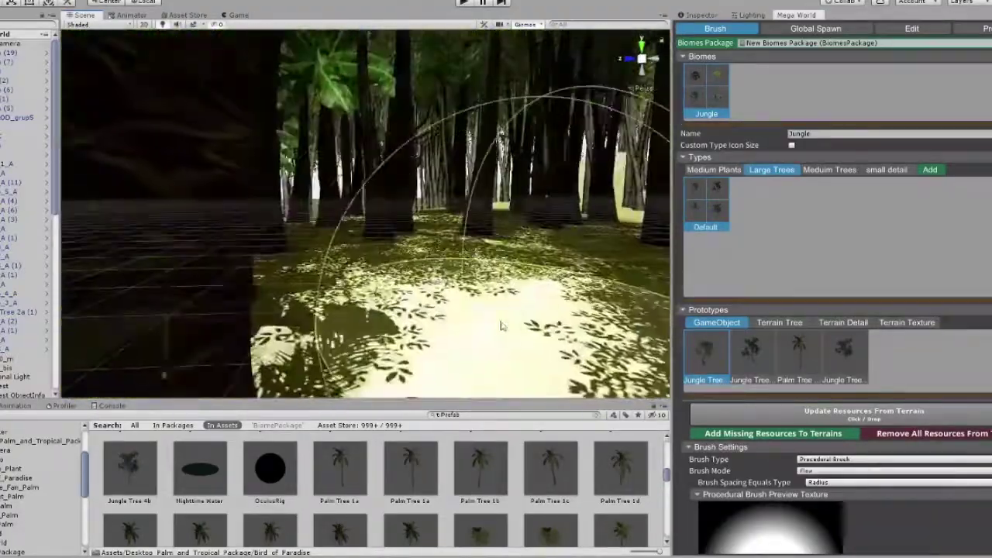
Move the view to an open jungle clearing and select all four Jungle Tree and Palm Tree prototypes
scroll(456, 333, "up", 10)
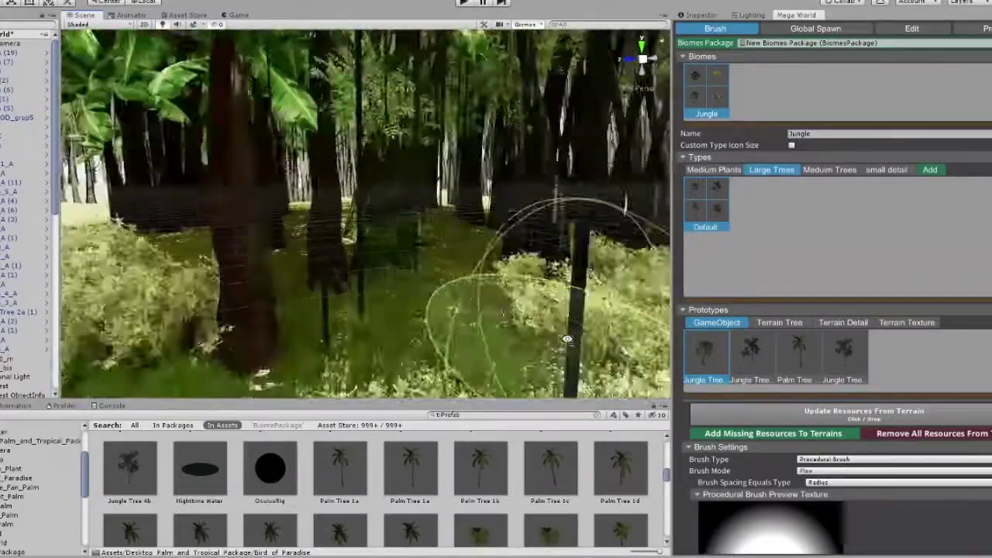
scroll(489, 326, "up", 10)
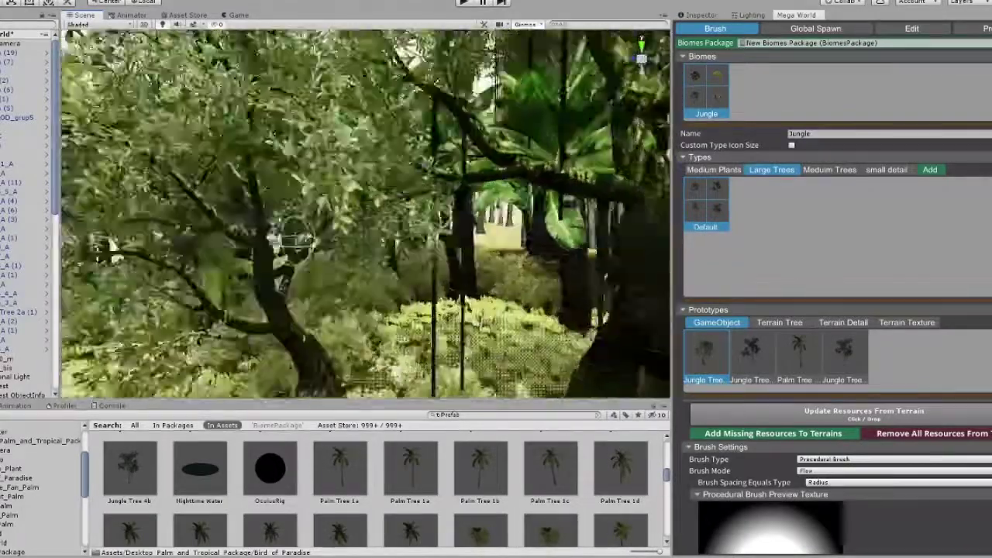
mouse_move(290, 241)
right_mouse_down()
mouse_move(159, 283)
mouse_move(167, 306)
mouse_move(276, 275)
mouse_move(635, 337)
mouse_move(327, 373)
right_mouse_up()
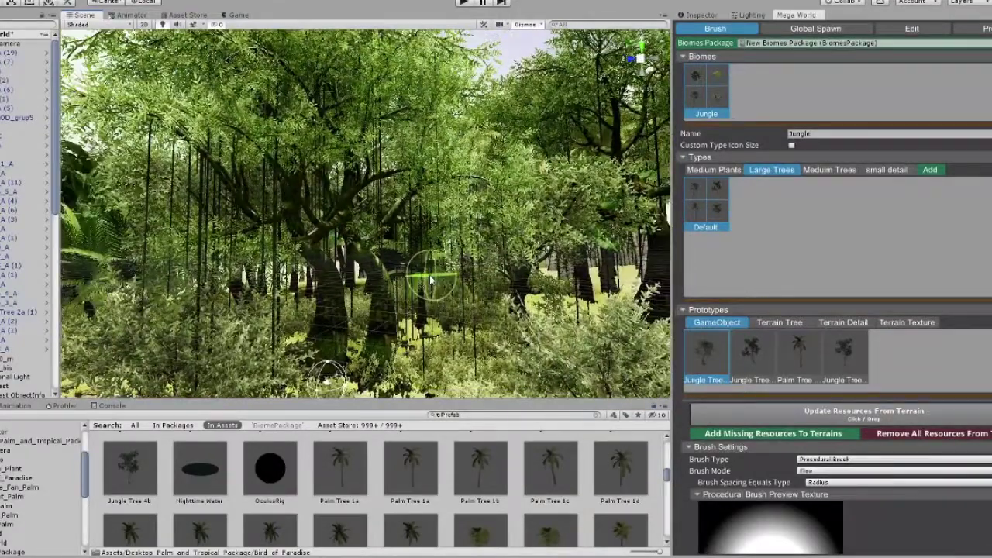
right_click_drag(436, 279, 431, 282)
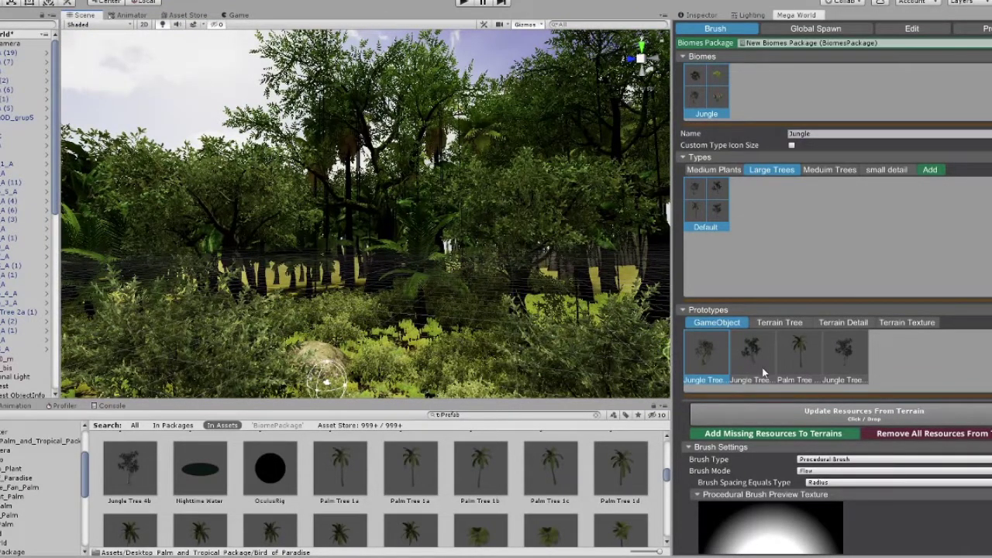
left_click(708, 227)
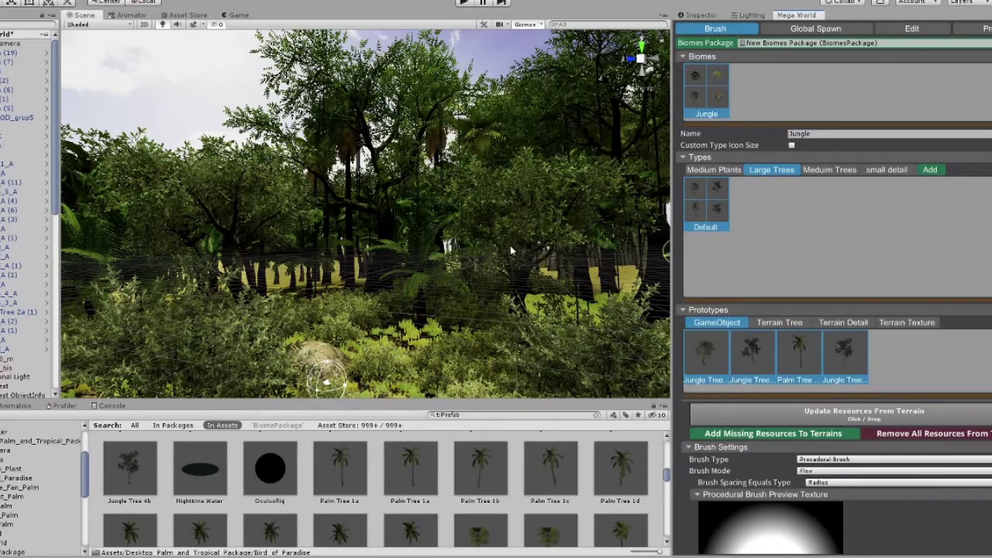